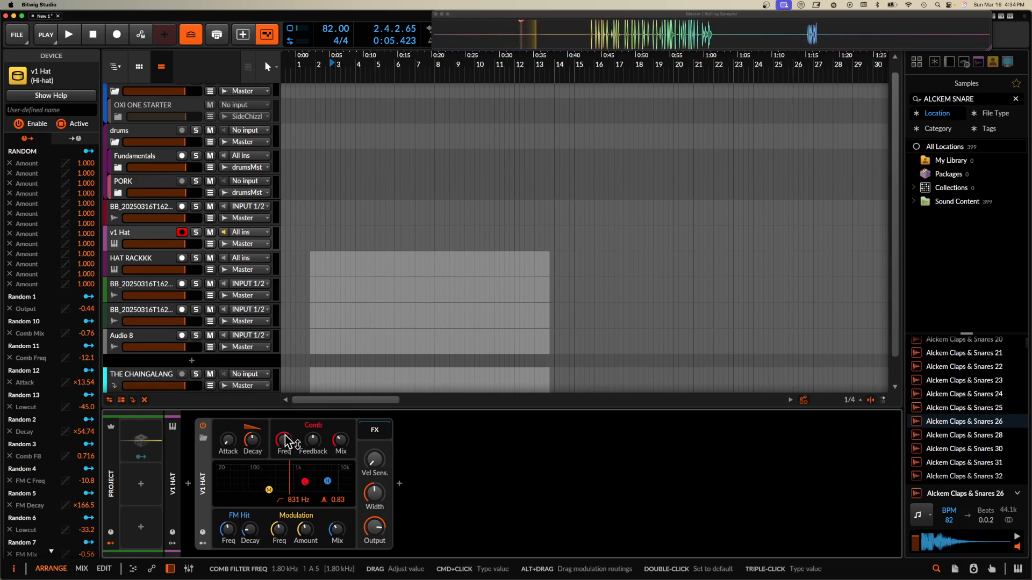
Raise the v1 Hat's comb frequency, lower its comb feedback and lengthen its decay
left_click_drag(284, 442, 339, 428)
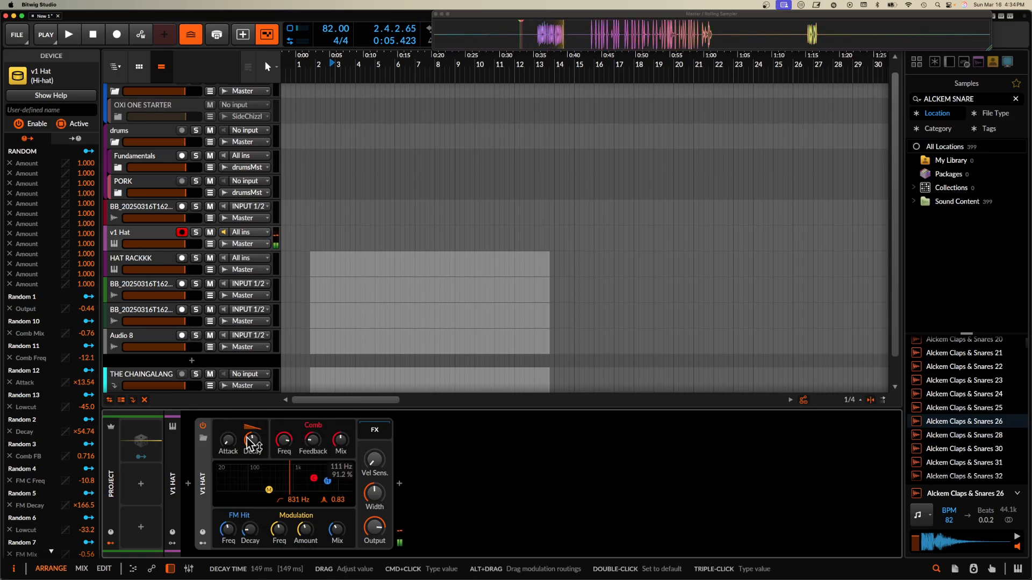
left_click_drag(252, 440, 252, 439)
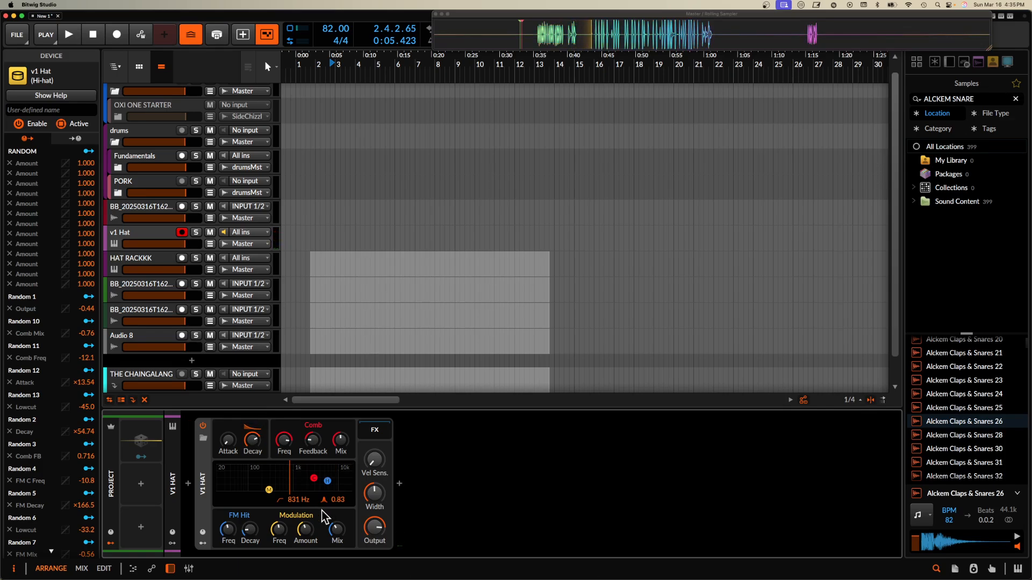
Search the device browser for HAT and leave it without inserting anything
left_click(399, 487)
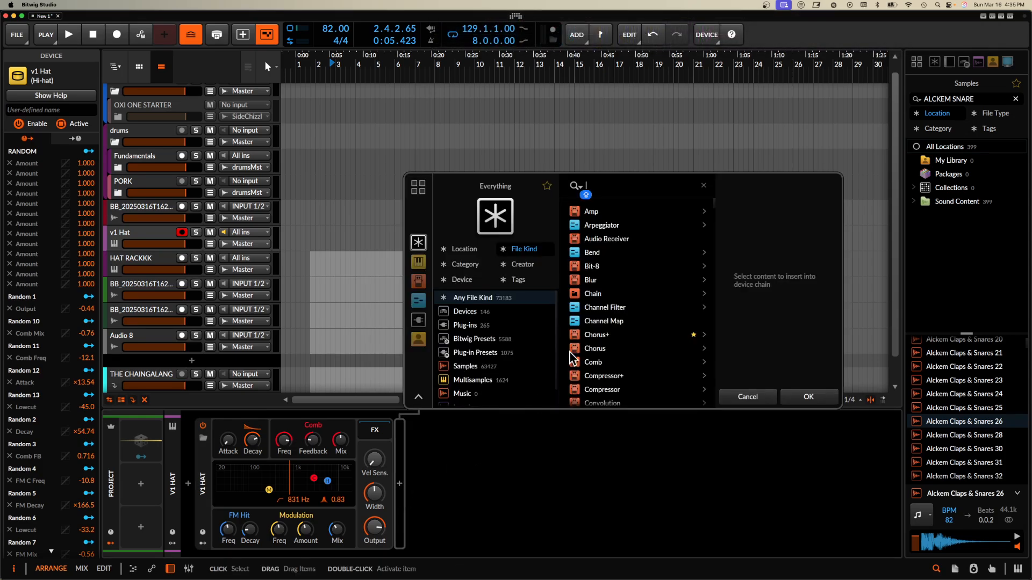
type("HAT")
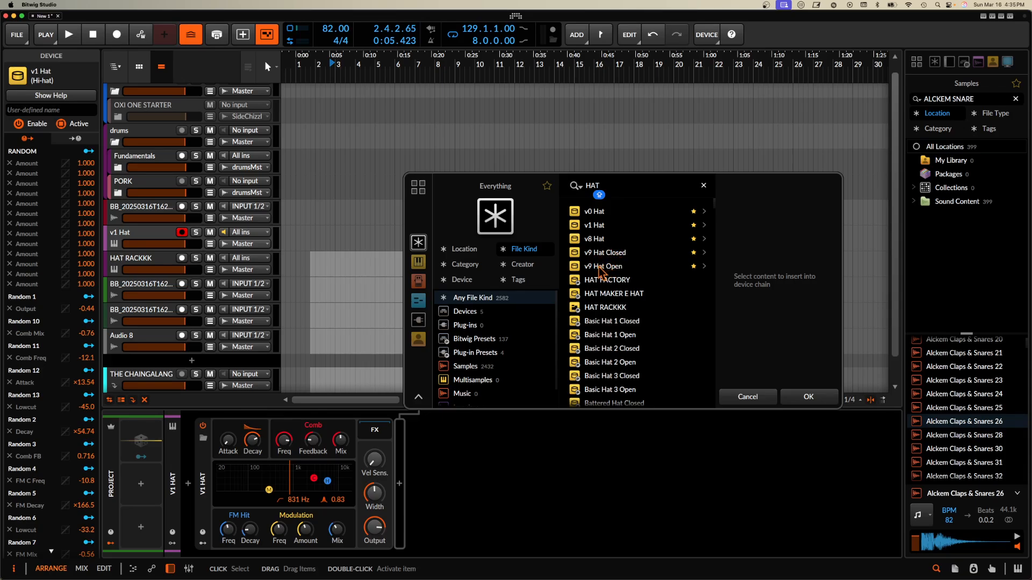
left_click(748, 396)
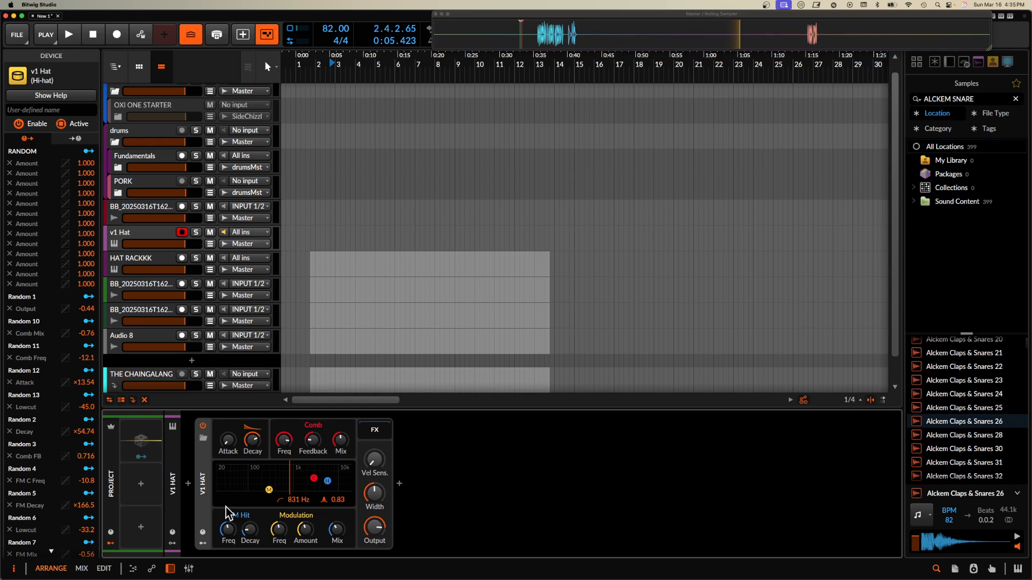
Show the v1 Hat's modulators and turn its RANDOM macro up to full
left_click(203, 544)
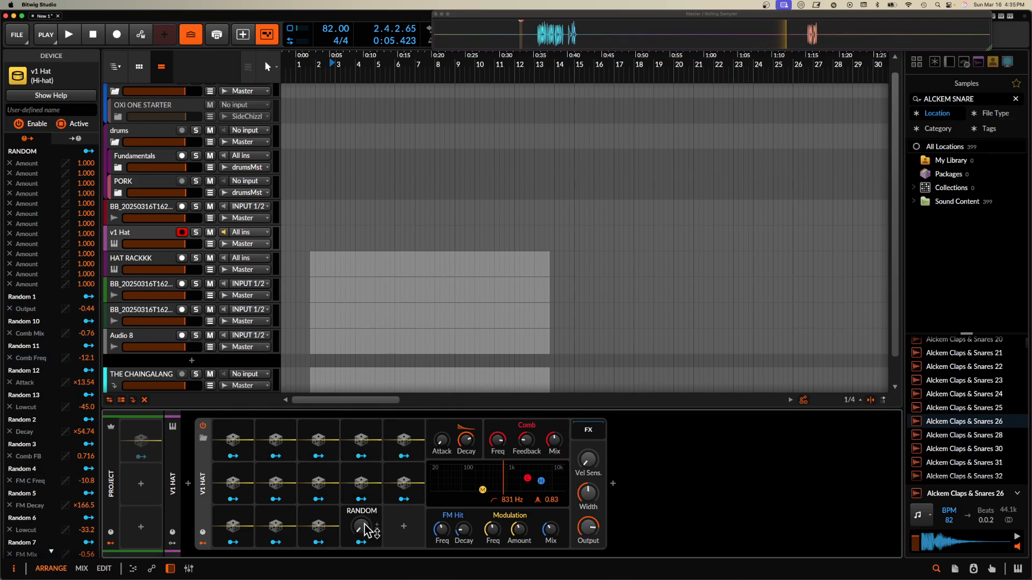
left_click_drag(363, 532, 361, 518)
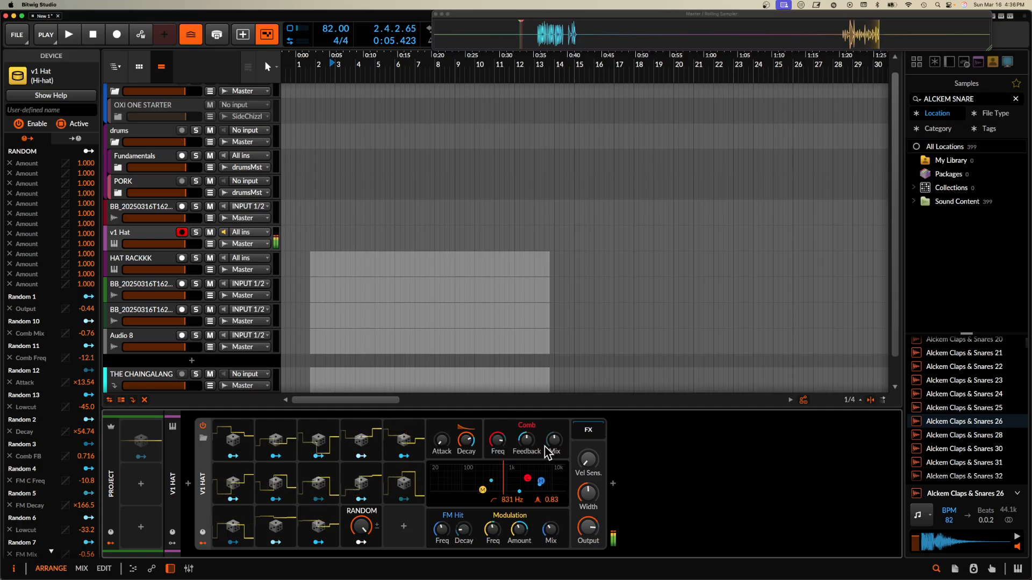
Turn off the v1 Hat device and delete it from its track
left_click(203, 425)
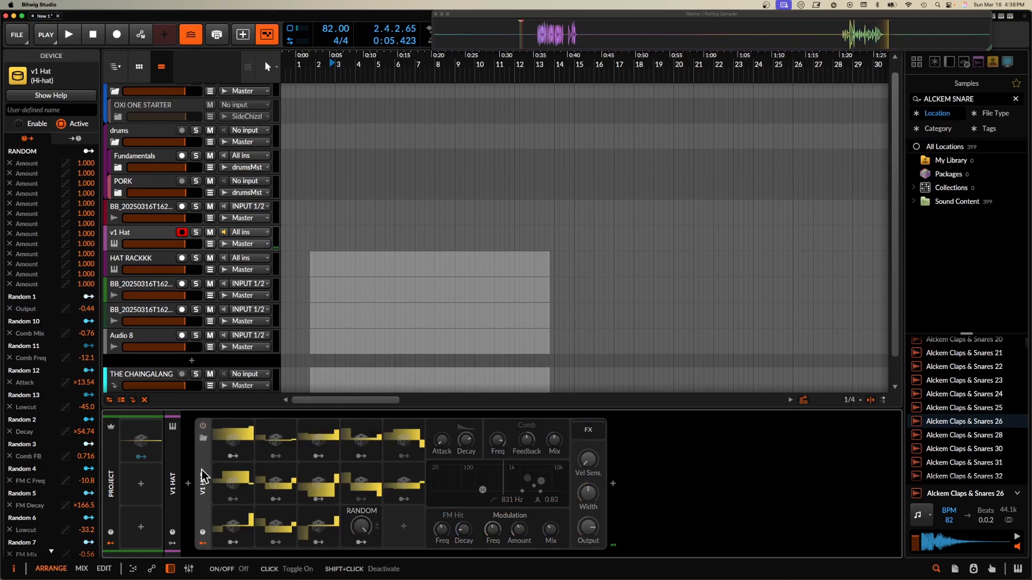
key("Delete")
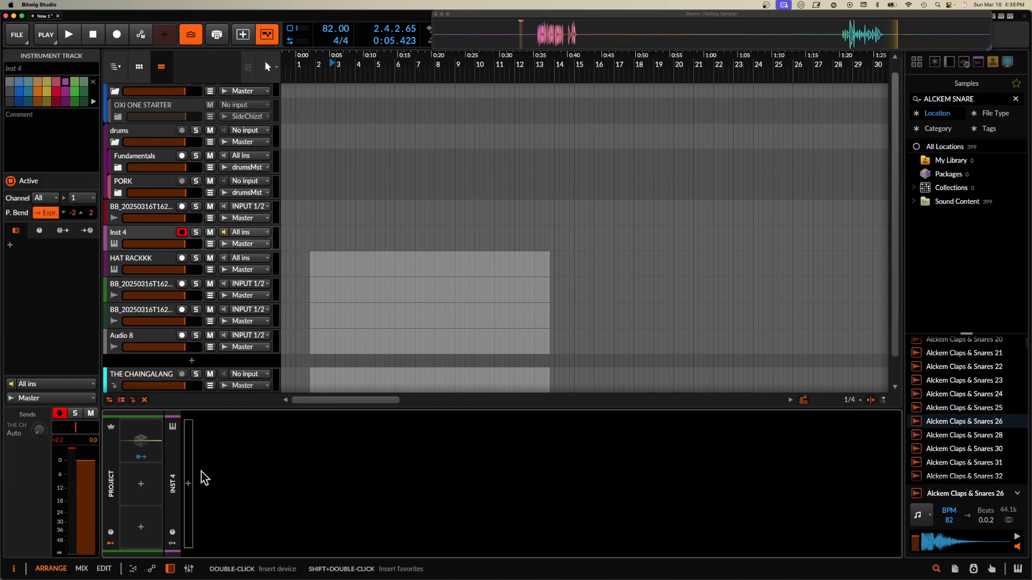
Try out the v9 Hat Closed device on the emptied instrument track and delete it
left_click(188, 483)
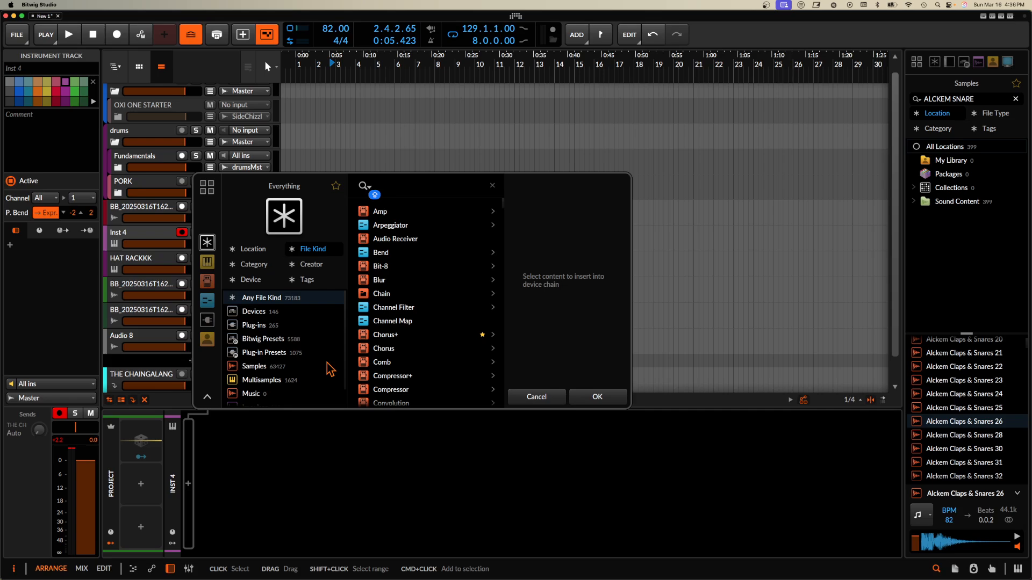
type("V9")
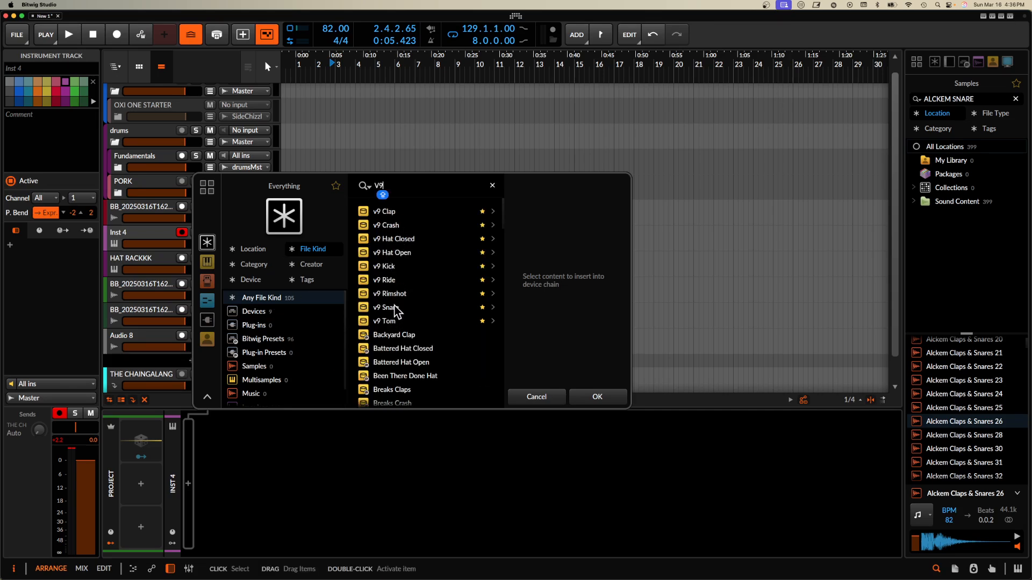
left_click(396, 238)
left_click(596, 396)
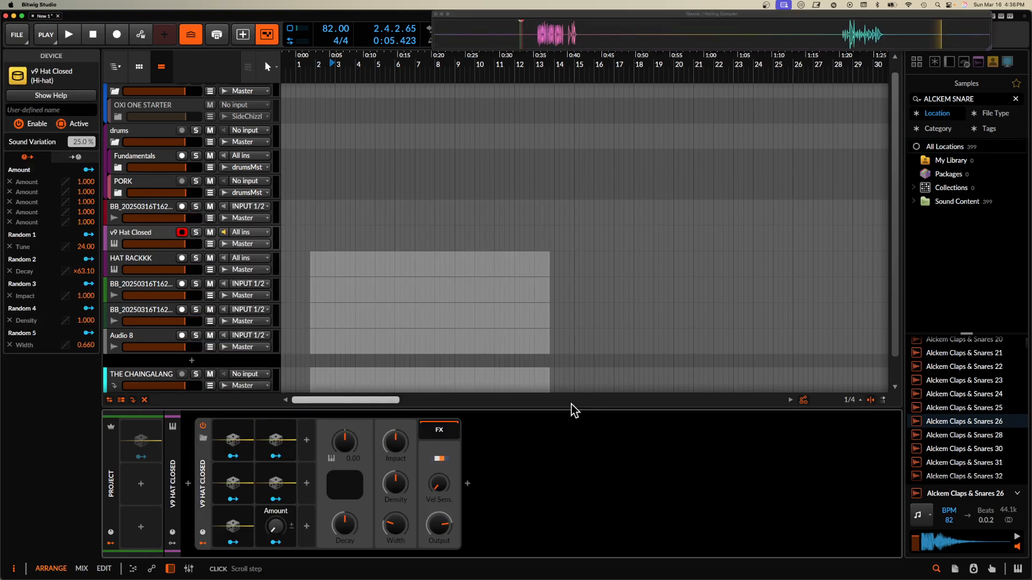
left_click(220, 456)
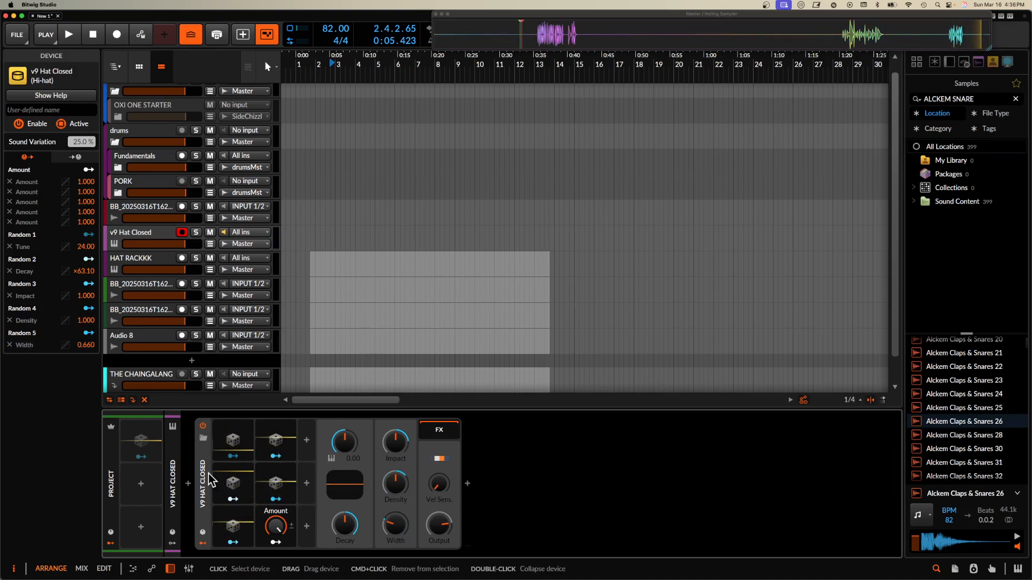
key("Delete")
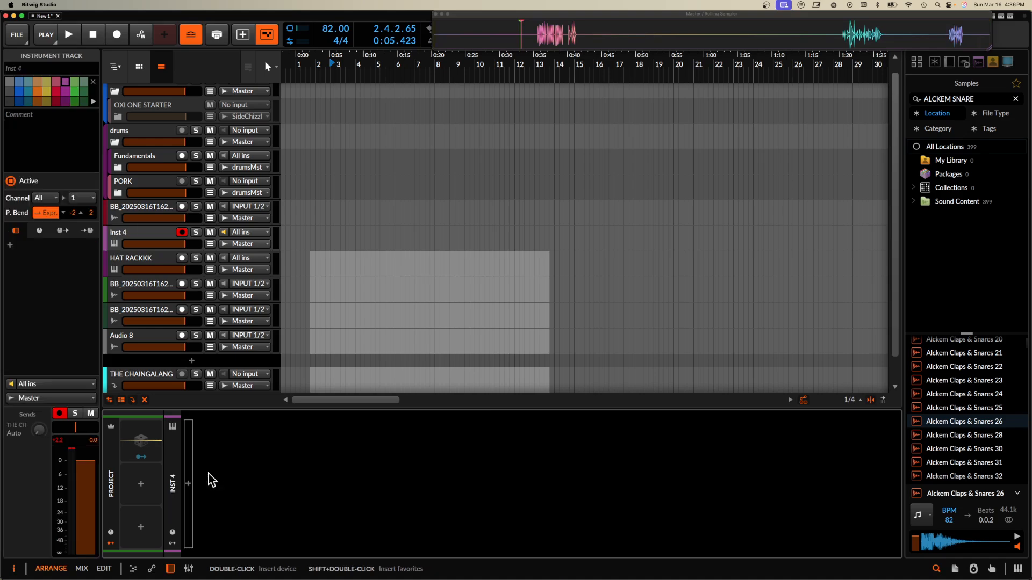
Insert the HAT RACKKK preset on the empty instrument track
double_click(200, 482)
type("HAT RAC")
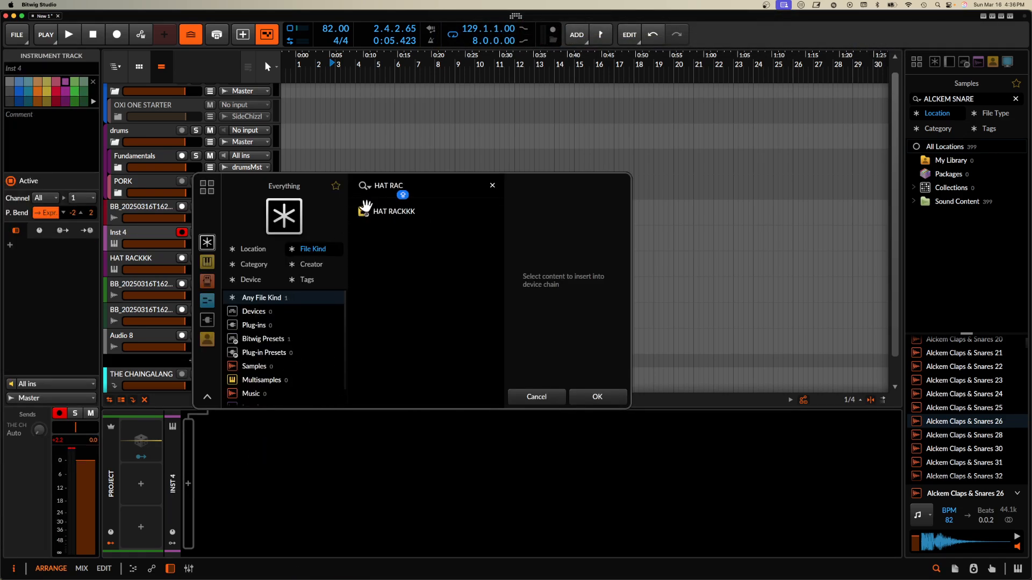
key("Down")
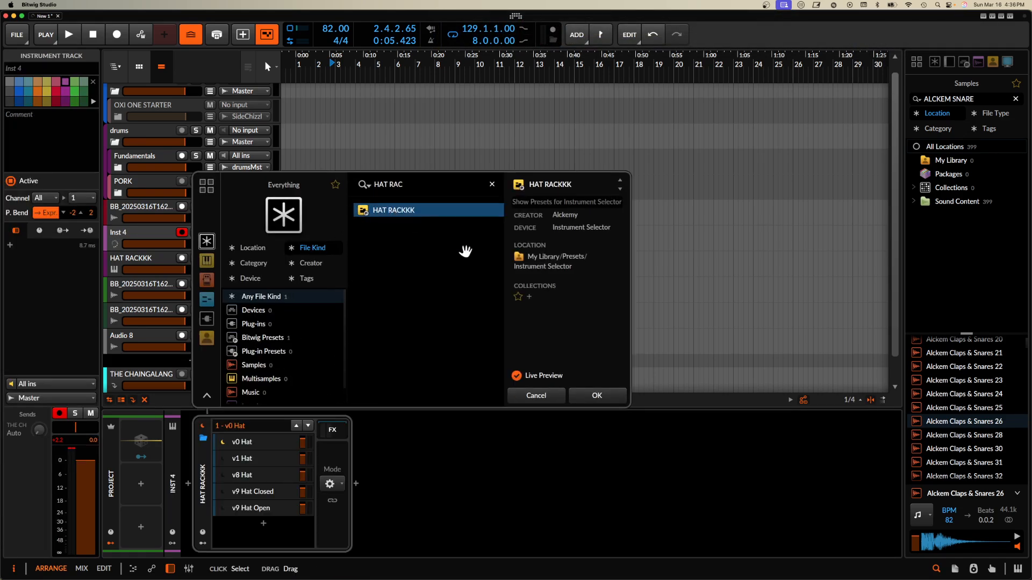
left_click(598, 397)
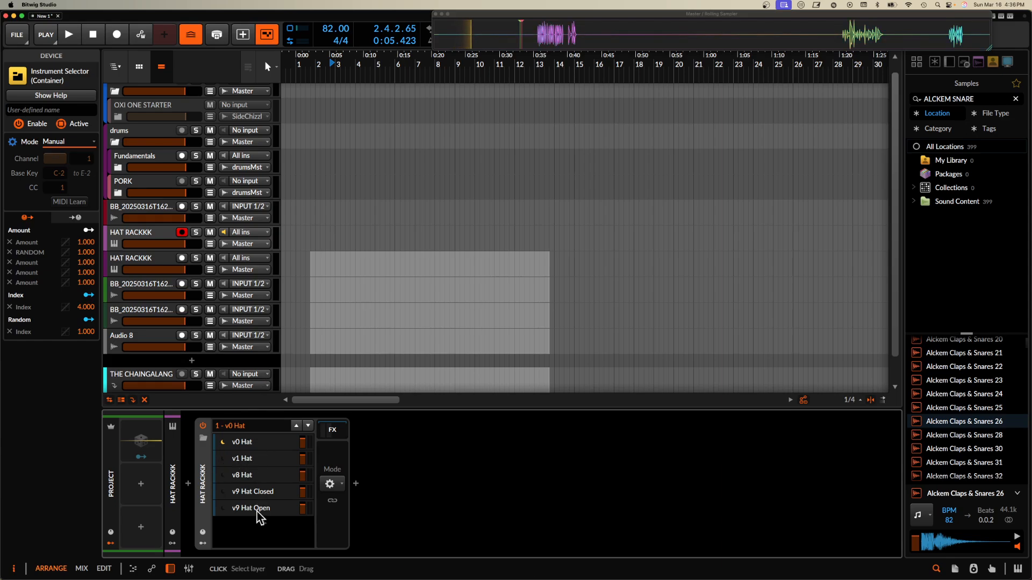
Look through the devices of the v0, v1, v8, v9 Hat Closed and v9 Hat Open layers in the rack
left_click(251, 462)
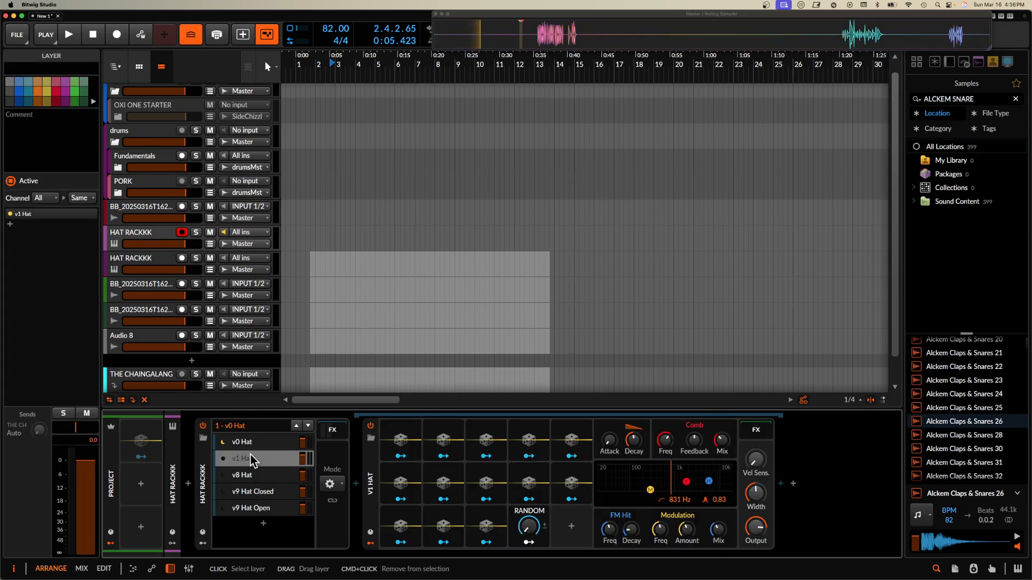
left_click(249, 447)
left_click(249, 459)
left_click(249, 477)
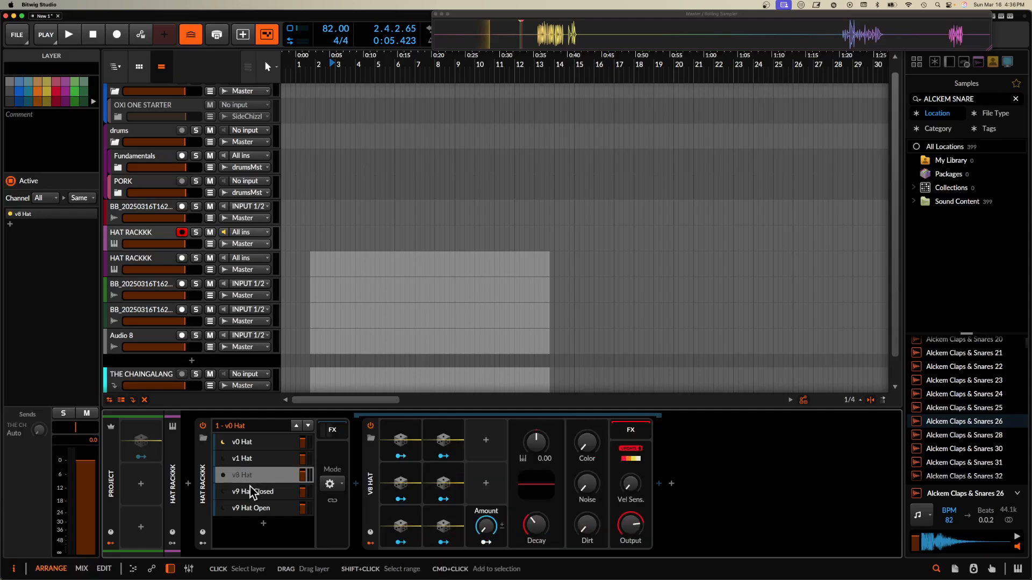
left_click(250, 491)
left_click(248, 508)
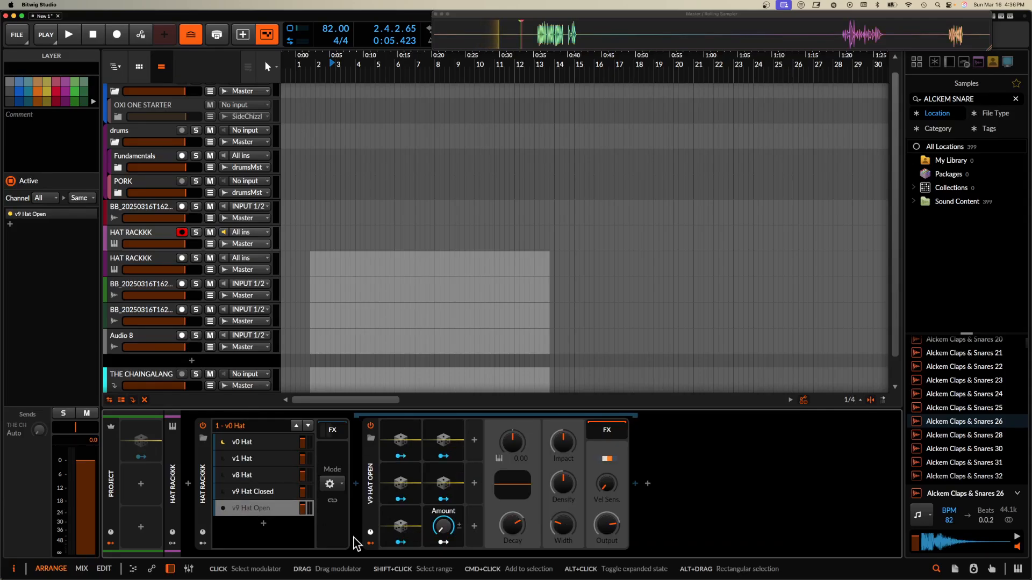
Show the HAT RACKKK's modulators, turn its Amount macro up to full and try out the Index macro
left_click(203, 543)
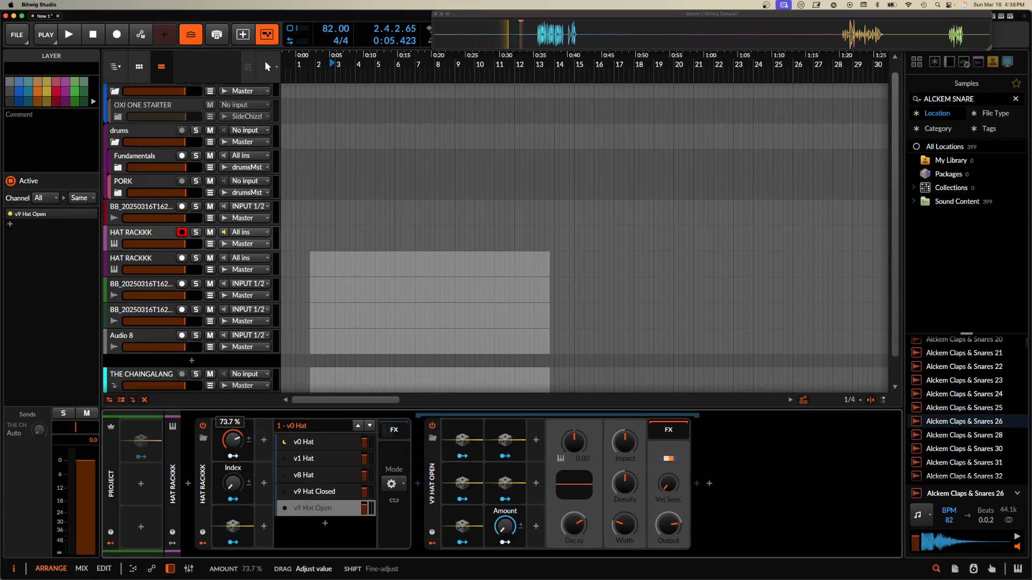
left_click_drag(233, 440, 234, 489)
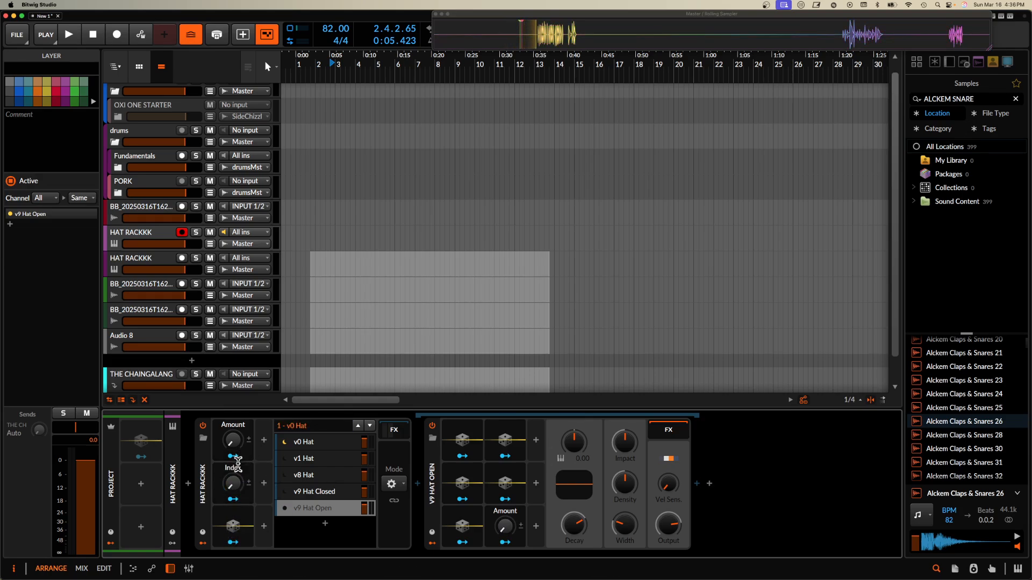
left_click_drag(233, 443, 233, 363)
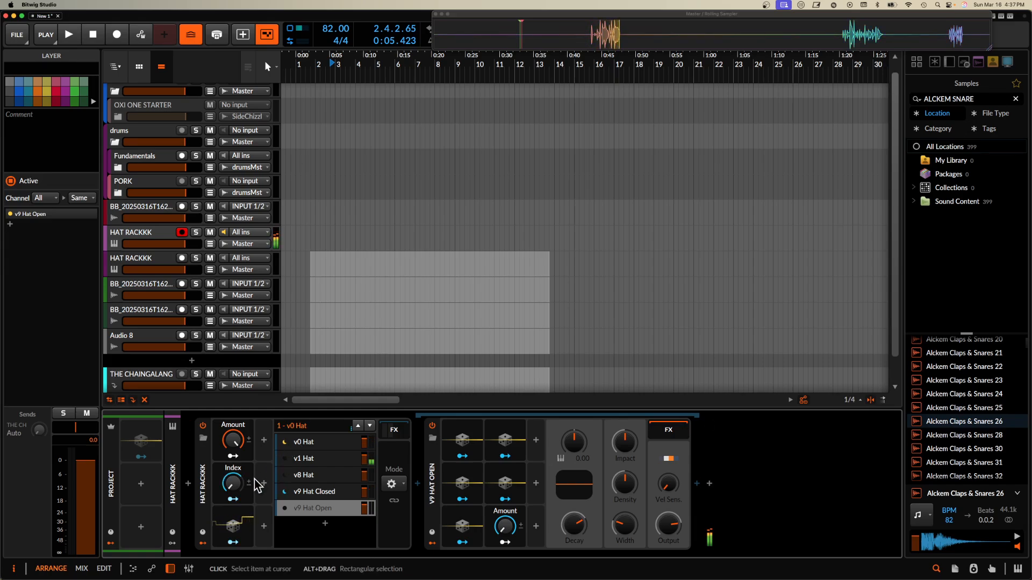
mouse_move(236, 487)
left_mouse_down()
mouse_move(236, 392)
mouse_move(235, 487)
left_mouse_up()
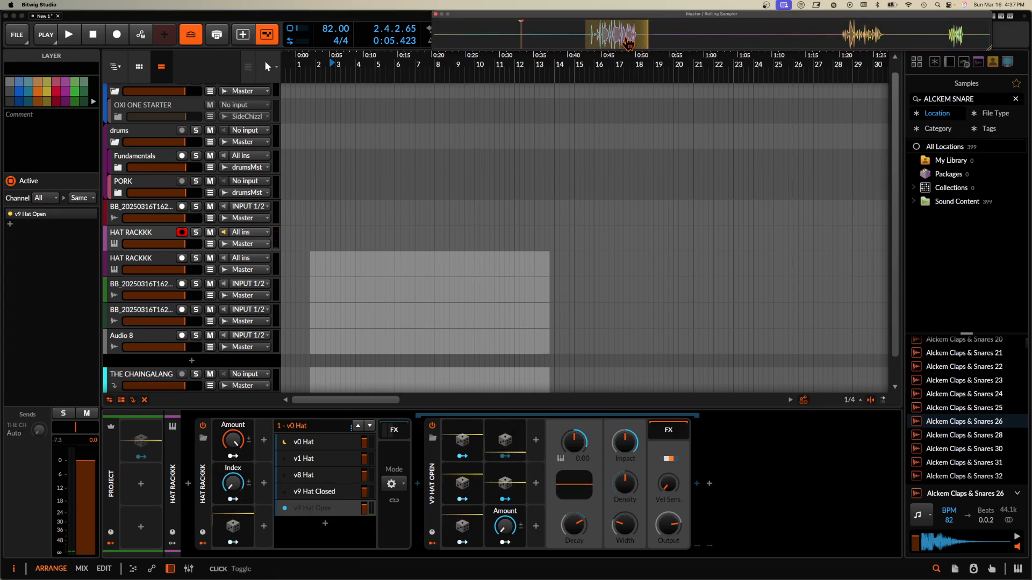
Place the captured hat take from Rolling Sampler on the Audio 8 track at 1.4.1.00 and select the clip
left_click_drag(627, 43, 337, 341)
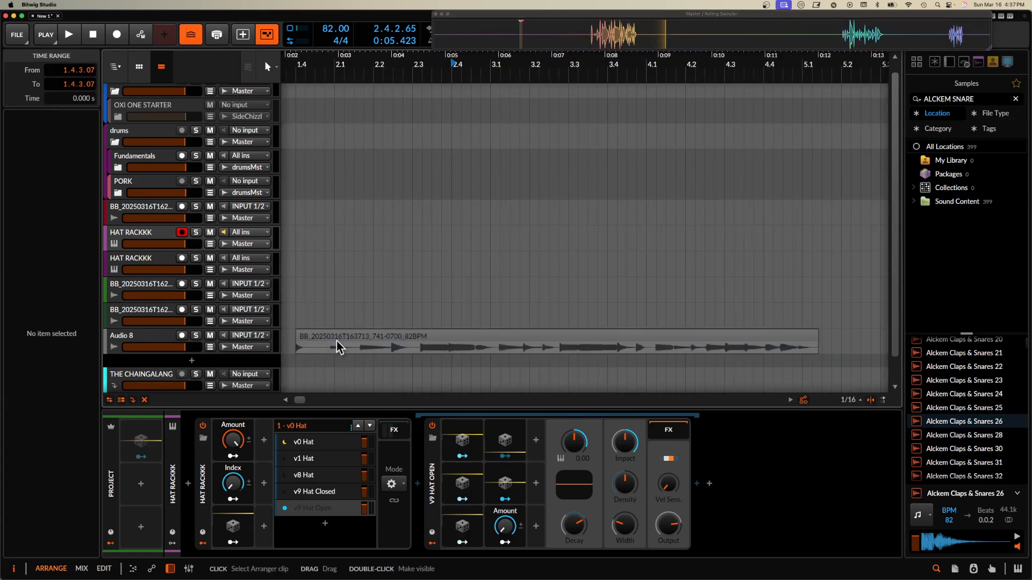
scroll(337, 341, "down", 4)
left_click(336, 341)
scroll(336, 340, "down", 2)
Inspect the rack's FX chain, viewing Snap Heap and the FX Layer, and leave both devices collapsed
left_click(391, 430)
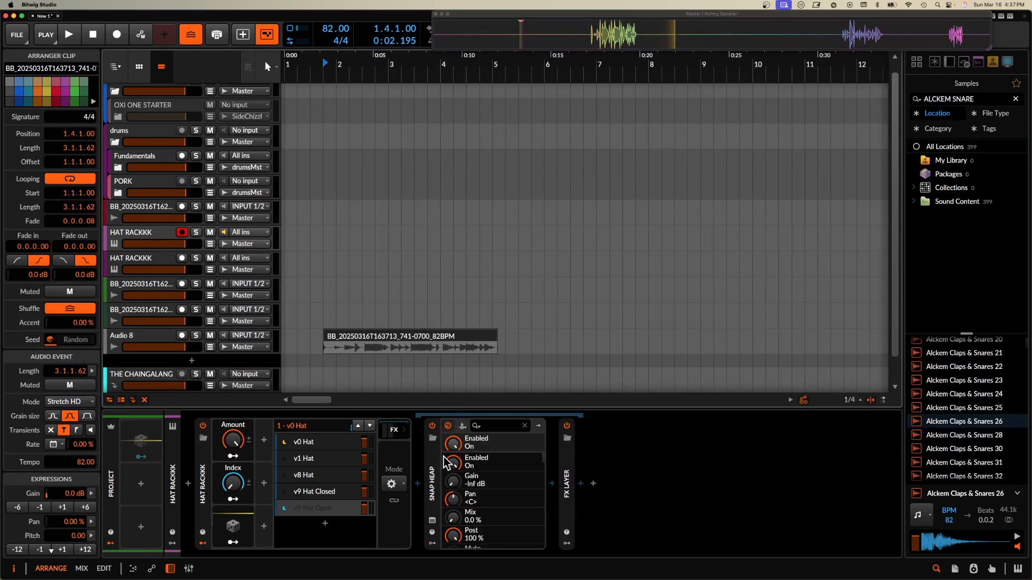
double_click(567, 472)
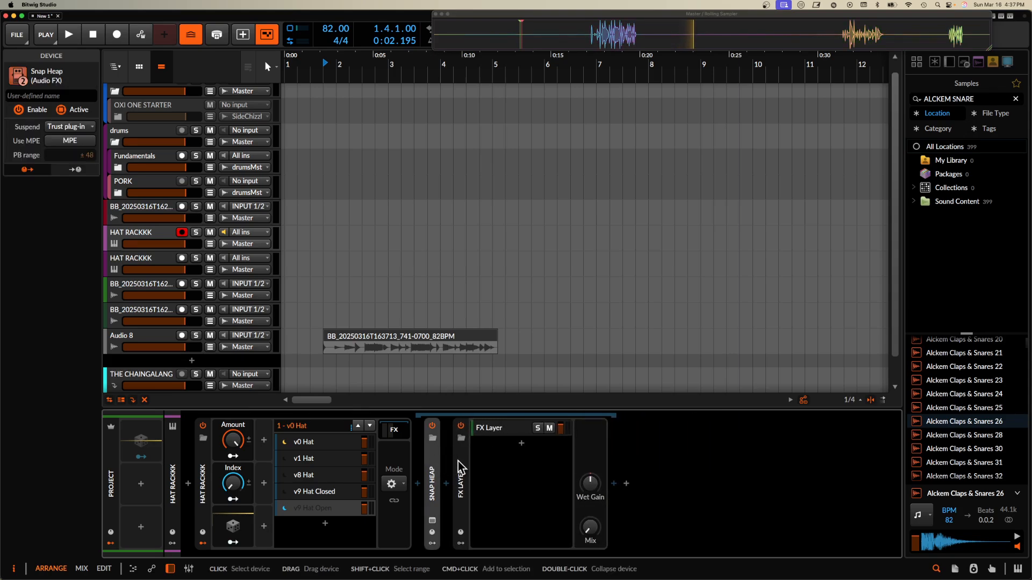
double_click(459, 461)
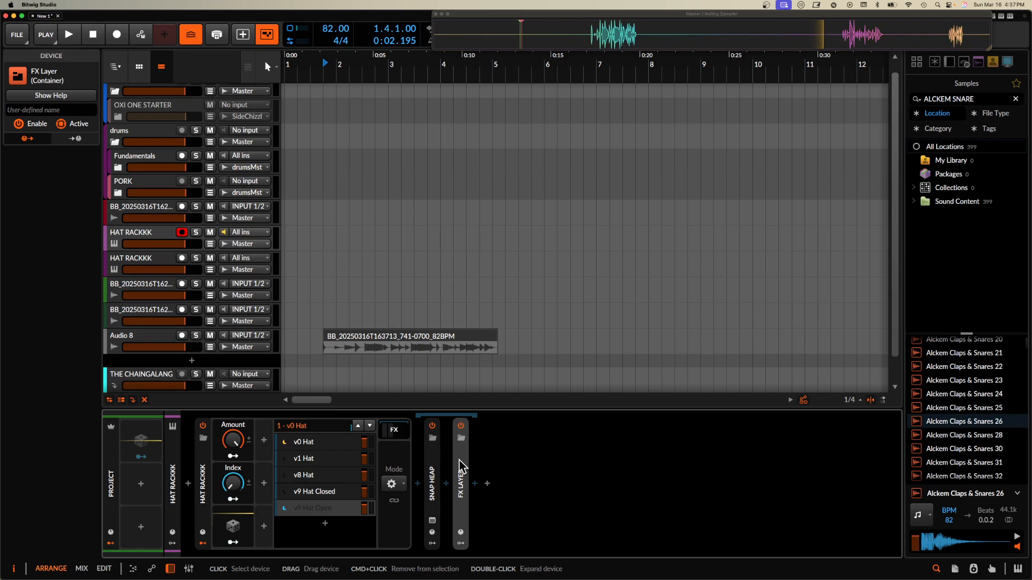
Examine the Random 1 modulator in the v0 Hat layer, including its rate unit options
left_click(342, 444)
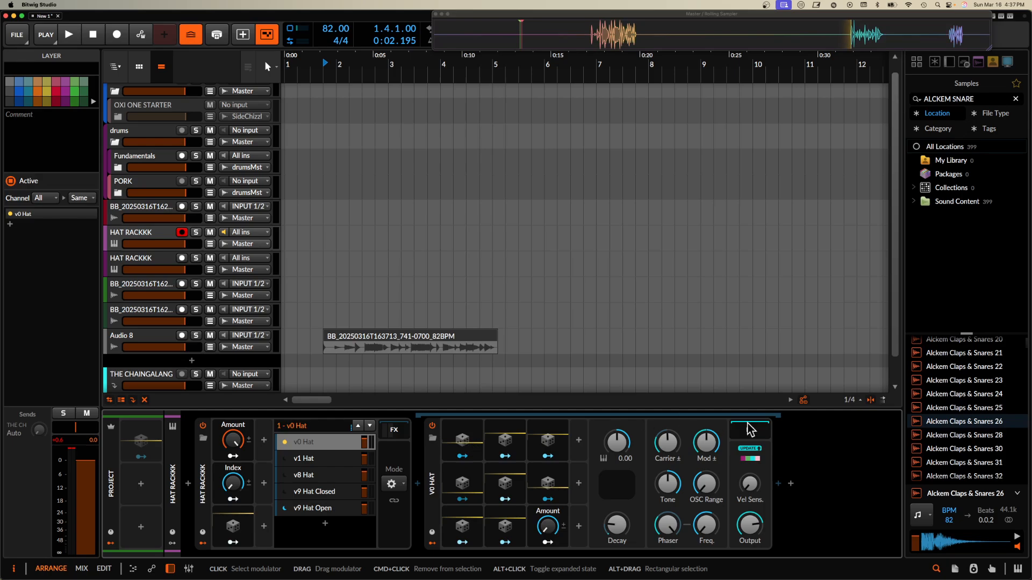
left_click(459, 518)
left_click(559, 444)
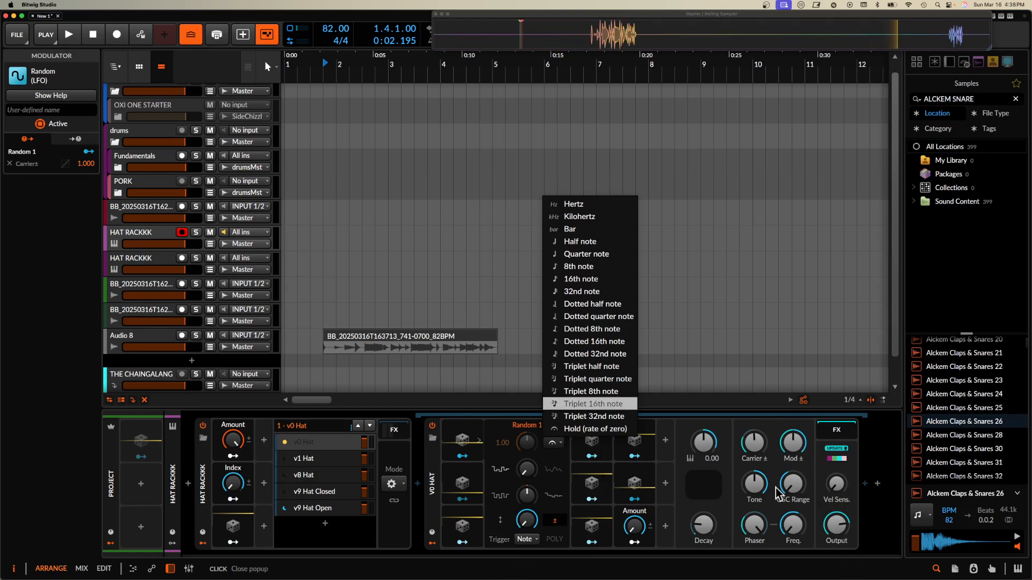
left_click(687, 503)
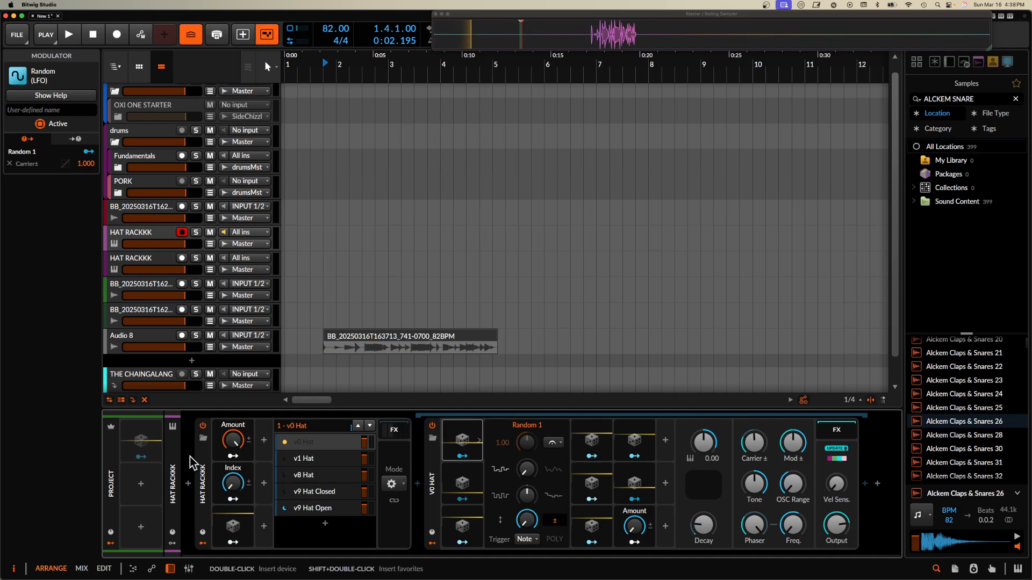
Collapse the HAT RACKKK, insert Multipass after it and open the Multipass preset browser
double_click(201, 467)
left_click(279, 483)
type("MULT")
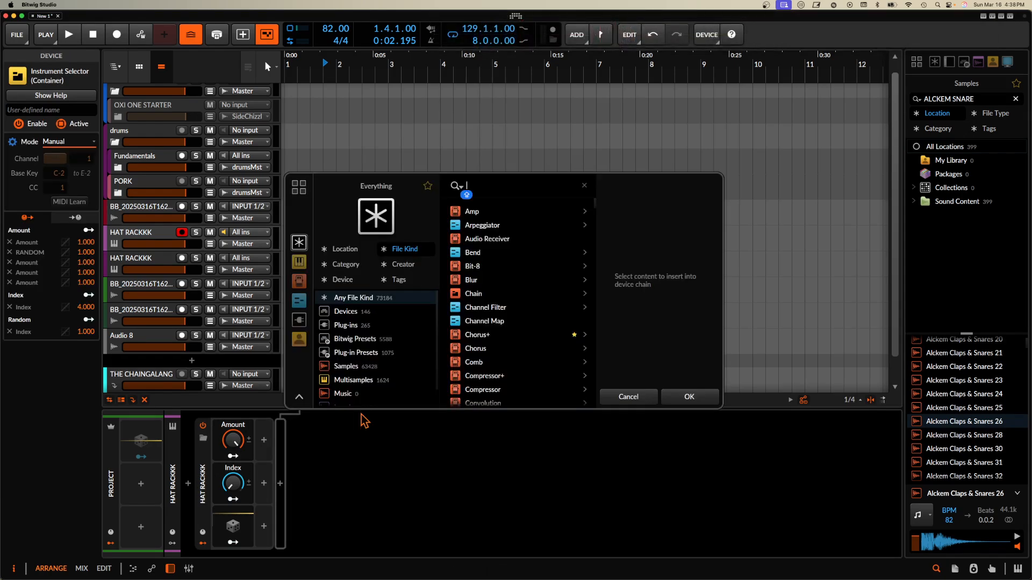
type("I")
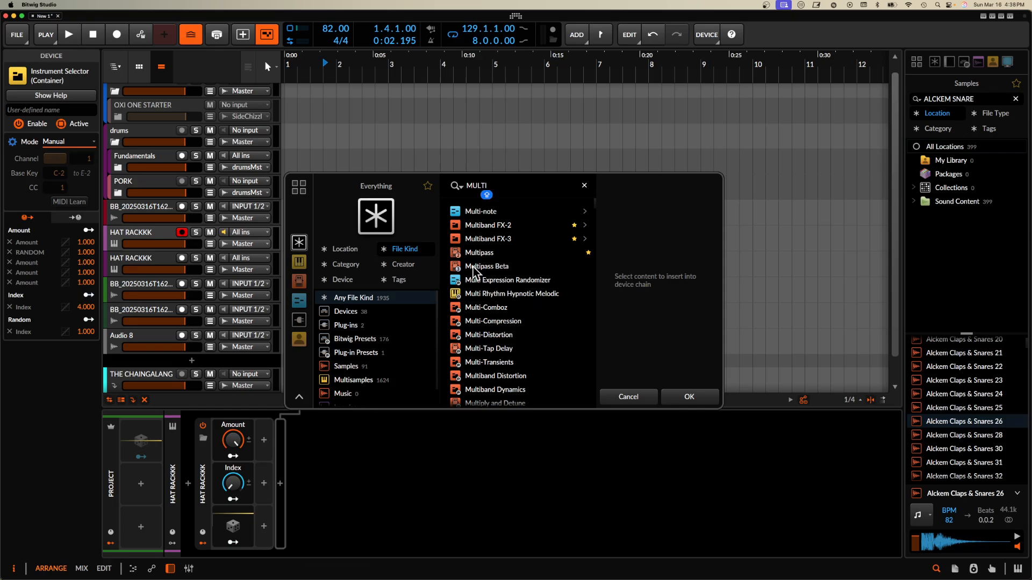
left_click(475, 253)
left_click(698, 399)
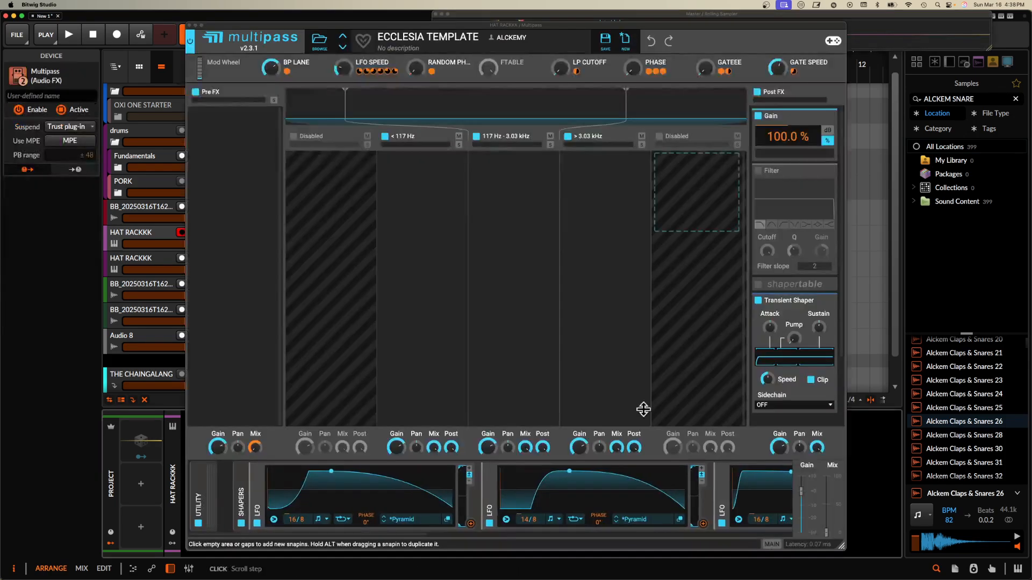
left_click(318, 43)
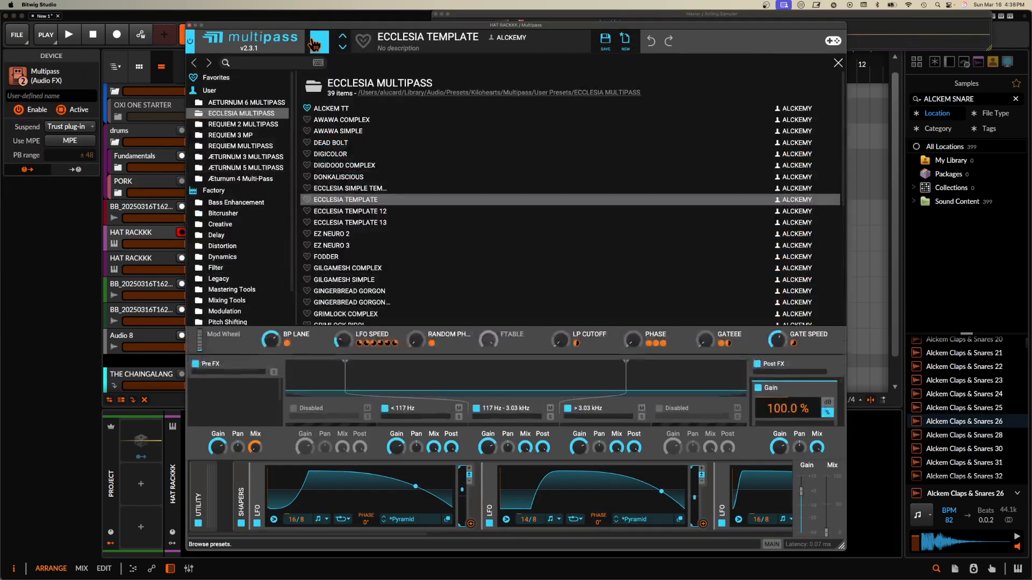
Find the AGGA BAGGA PORK preset by searching for PORK, load it, raise the Multipass mix to 100 % and close the plugin
left_click(276, 61)
type("PORK")
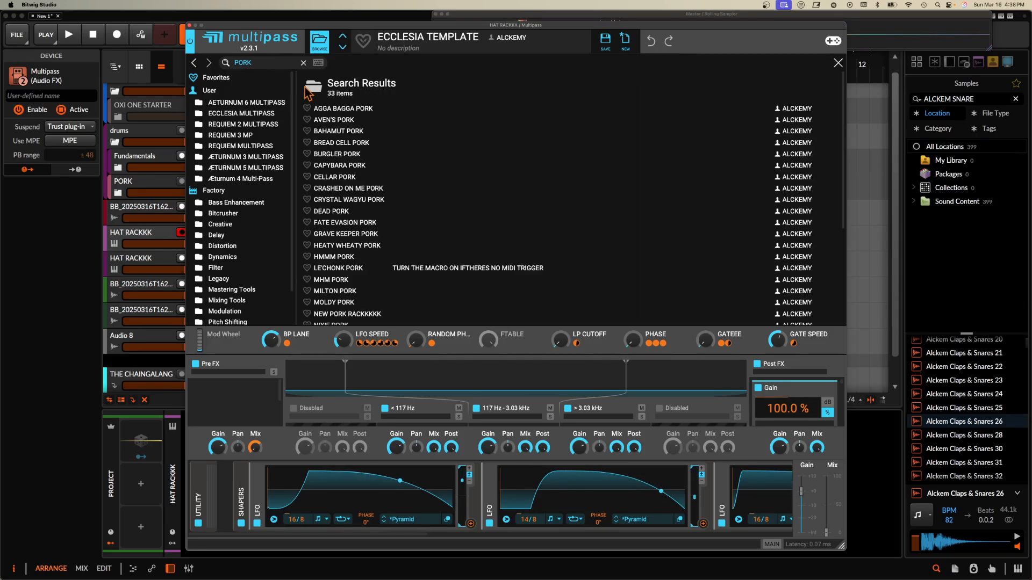
left_click(333, 109)
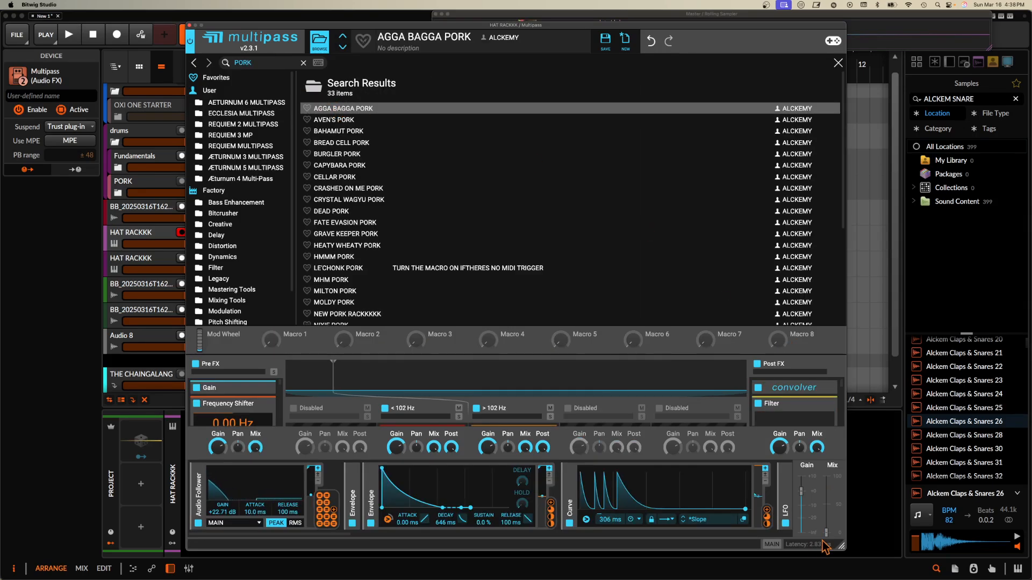
left_click_drag(828, 531, 826, 407)
left_click(319, 41)
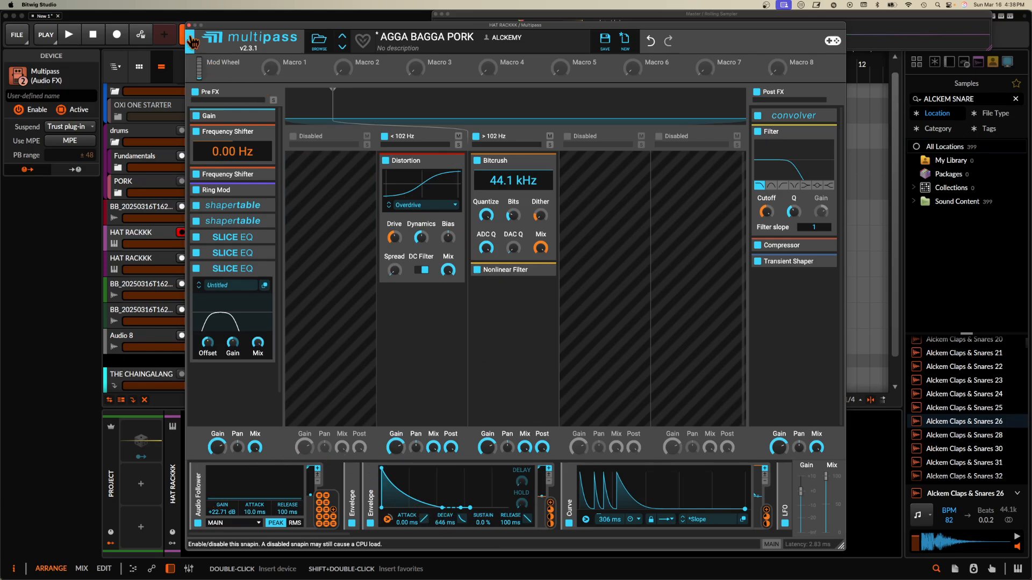
left_click(189, 25)
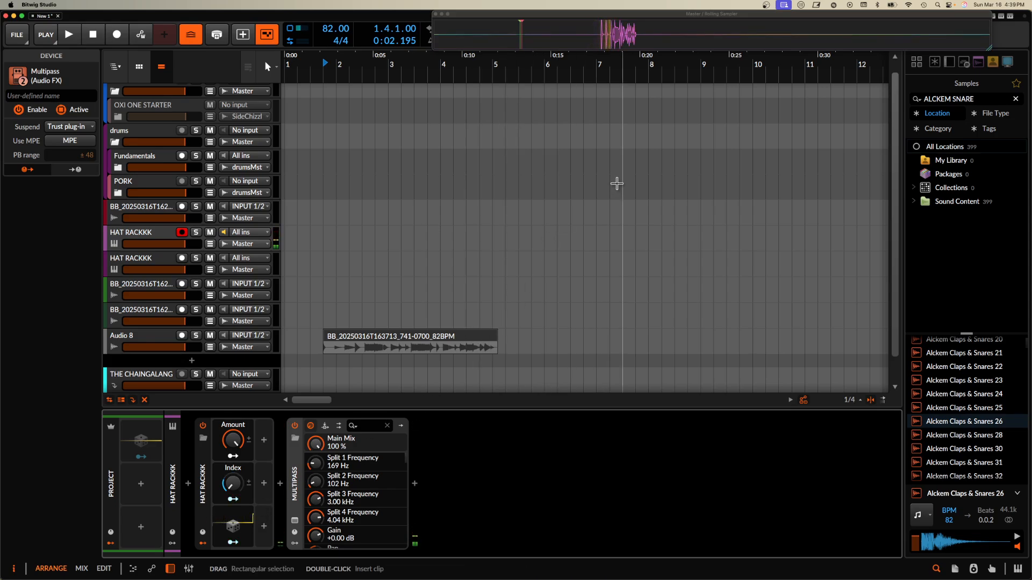
Place the new Rolling Sampler capture on a new track below Audio 8 at 6.1 and split the clip at 6.2.1.00
left_click_drag(615, 51, 546, 359)
scroll(546, 359, "up", 10)
left_click(660, 374)
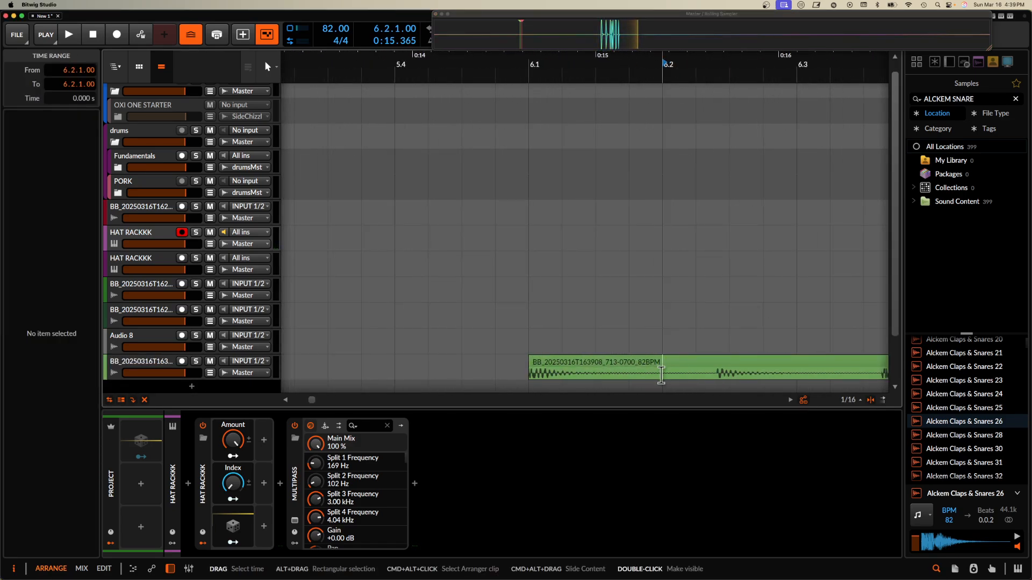
key("super+e")
Move the first slice to 5.2.4.00 and cut out a further excerpt, placing it on another new track at 6.1.1.00
scroll(661, 374, "down", 8)
left_click_drag(647, 363, 542, 364)
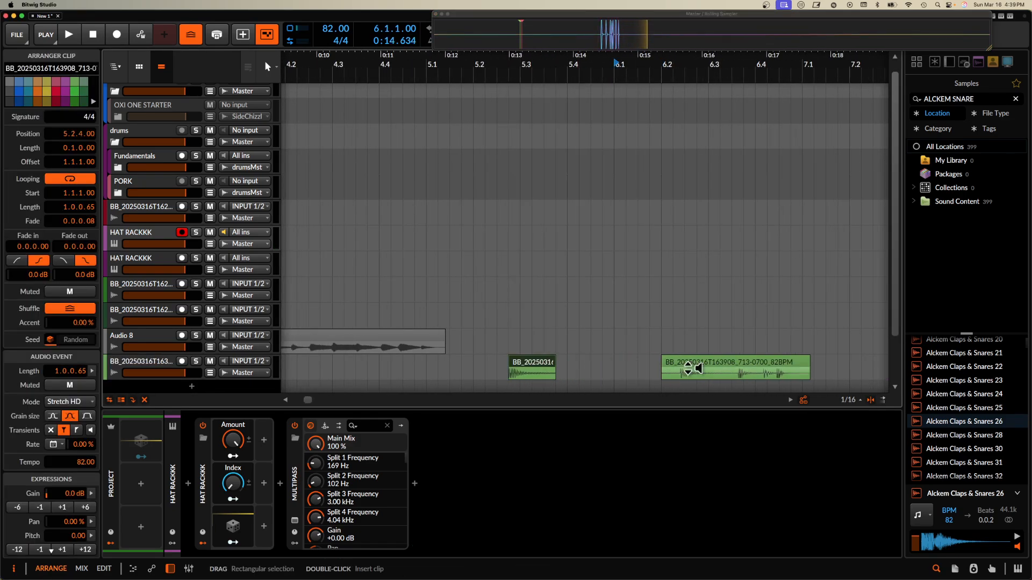
scroll(698, 368, "up", 5)
left_click_drag(619, 375, 646, 380)
key("super+e")
scroll(732, 376, "down", 6)
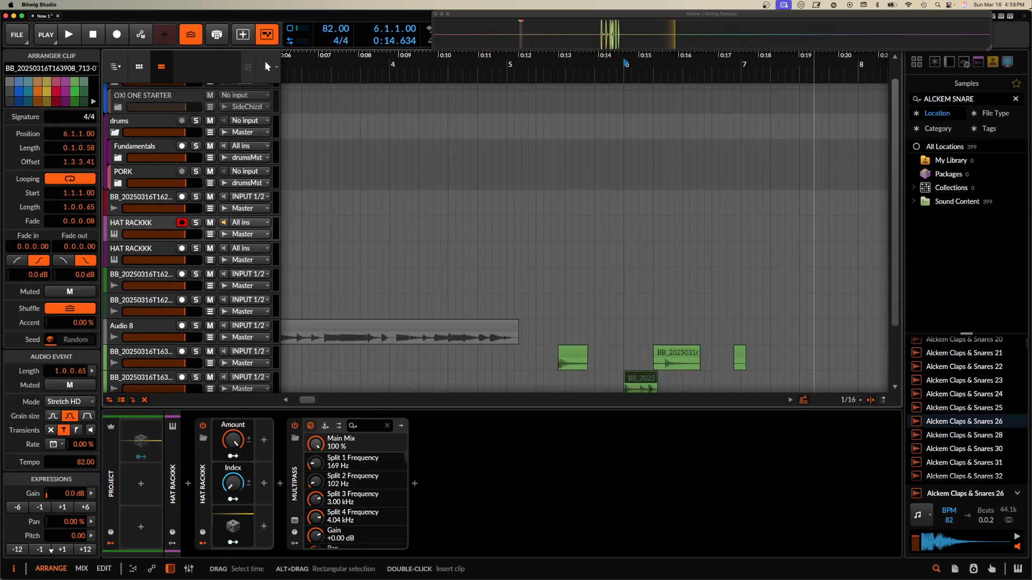
Slice the excerpt at 6.1.1.00 and move two of its pieces onto separate new tracks, starting at 5.4.4.49 and 5.4.4.00
scroll(633, 334, "down", 3)
scroll(633, 334, "up", 5)
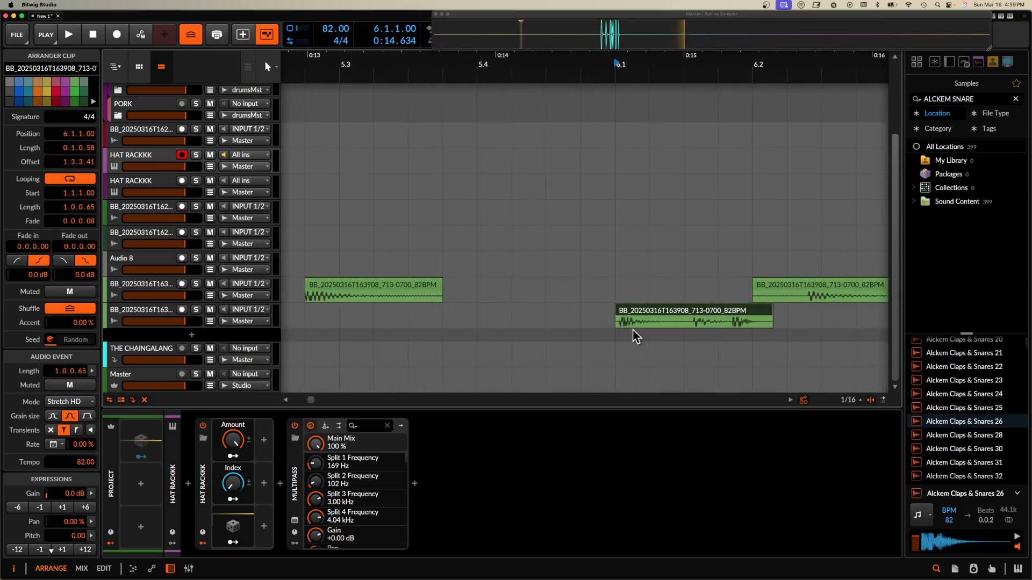
left_click(652, 326)
left_click_drag(689, 327, 618, 335)
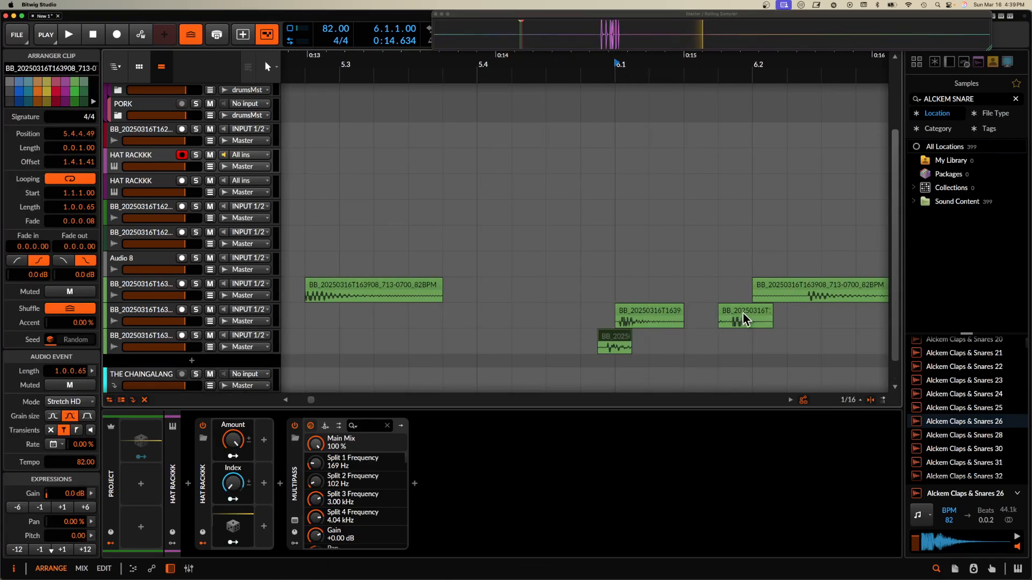
left_click_drag(743, 314, 606, 370)
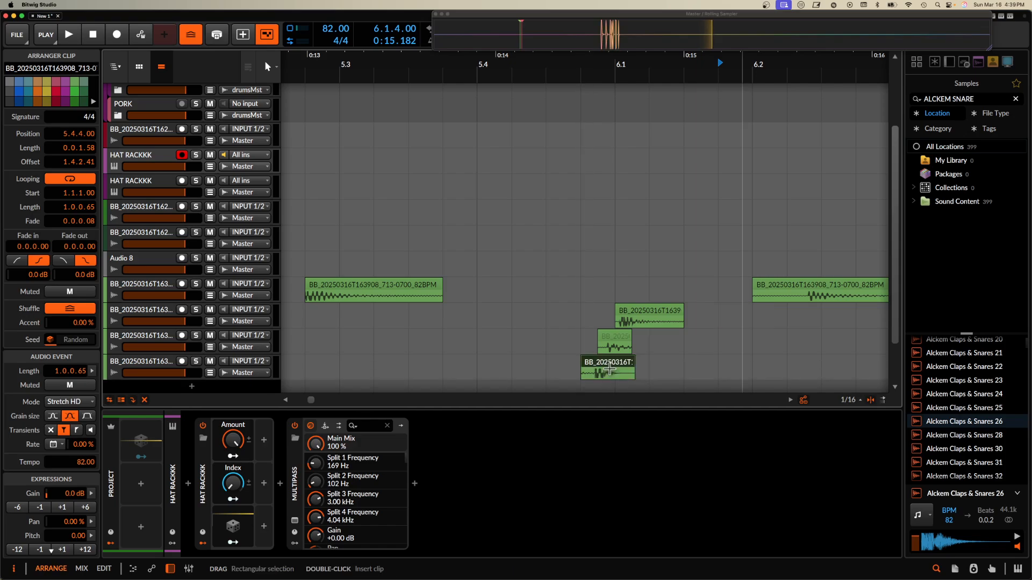
Trim the ends of the two lower clips together, to lengths 0.0.0.50 and 0.0.1.09, and audition the stack
left_click(613, 338, "shift")
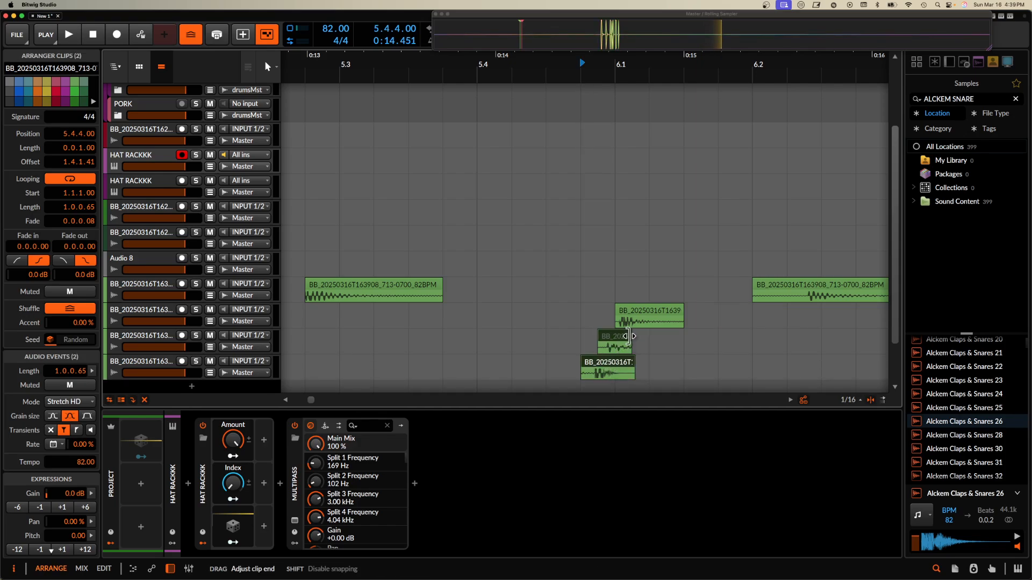
left_click_drag(631, 336, 614, 336)
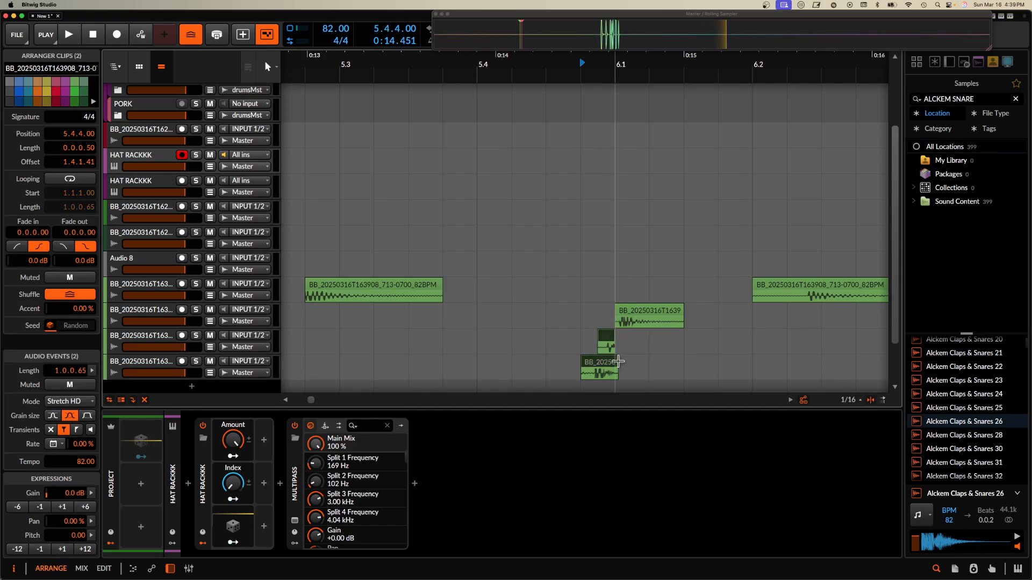
left_click(591, 370)
key("space")
key("space")
Move the lowest stacked clip to 5.4.4.41 and shorten it to a length of 0.0.0.67
scroll(597, 370, "up", 5)
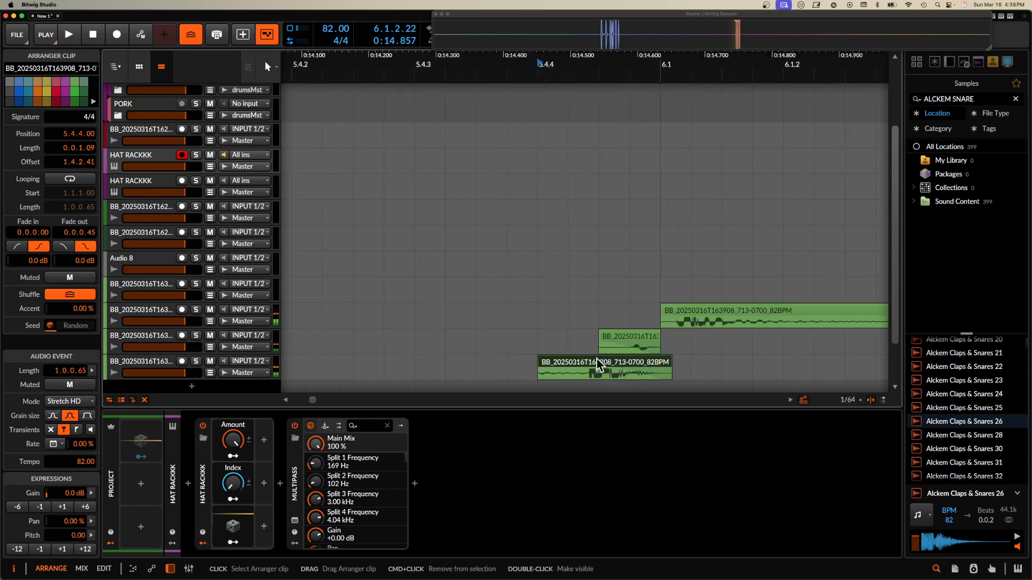
left_click_drag(600, 373, 653, 371)
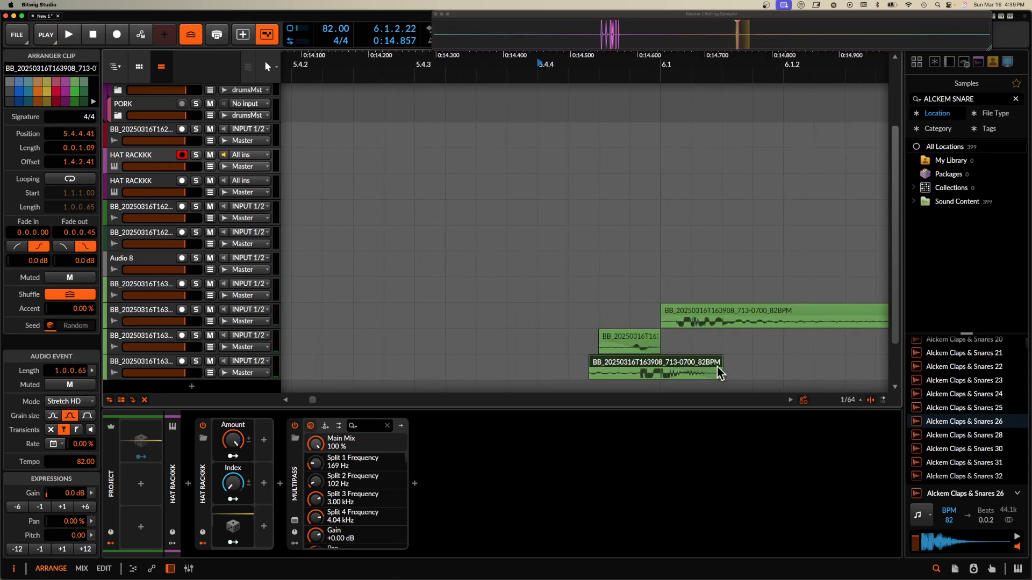
left_click_drag(720, 371, 684, 371)
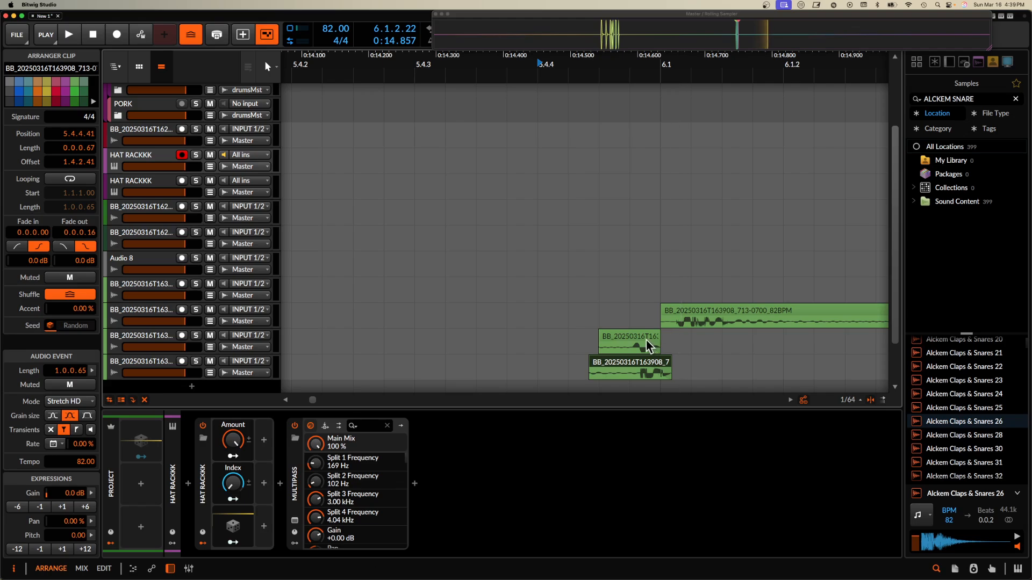
Shift the middle stacked clip to 5.4.4.41 and the upper one to 5.4.4.87, and audition the layered hit
left_click_drag(646, 341, 657, 321)
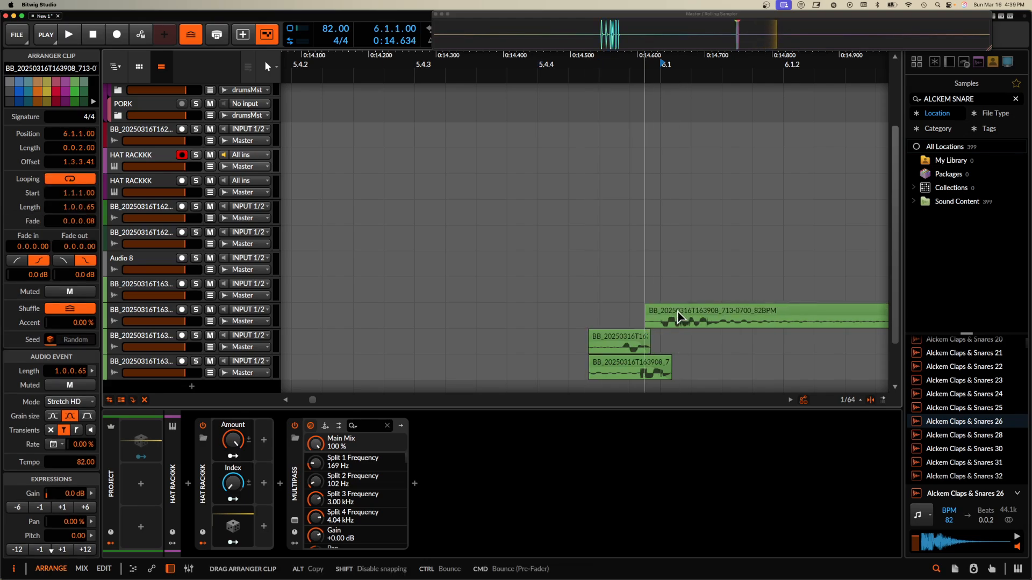
left_click(633, 337)
key("space")
scroll(633, 337, "down", 3)
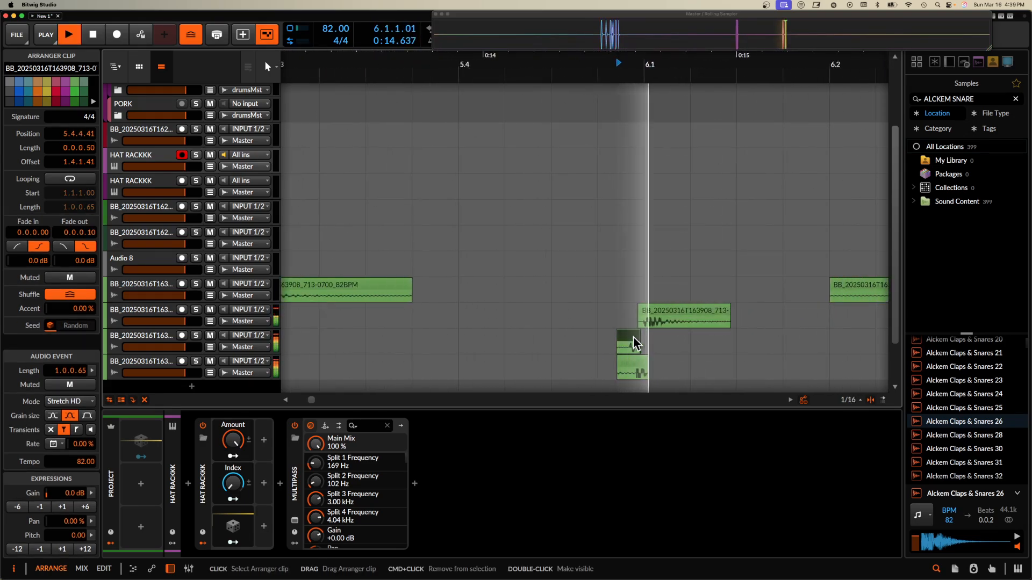
key("space")
Group the three tracks holding the layered clips and insert Pro-Q 4 on the group
left_click(159, 316)
left_click(157, 368, "shift")
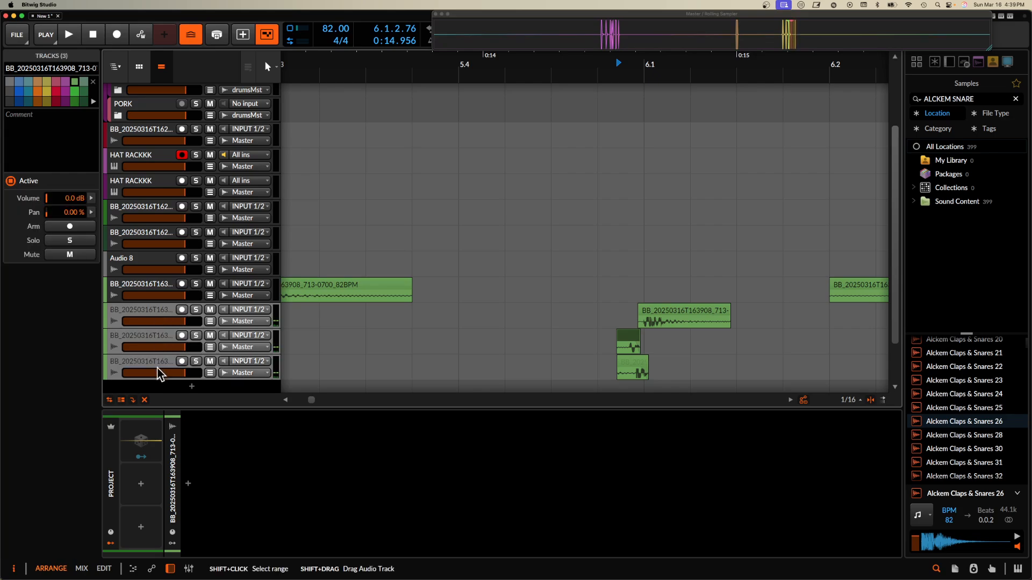
key("super+g")
left_click(188, 485)
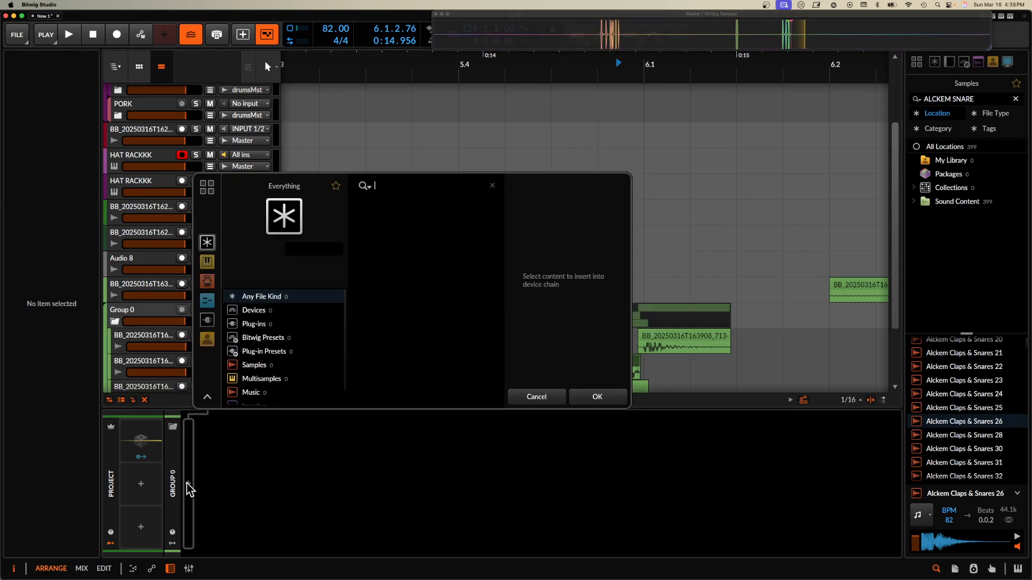
type("pro")
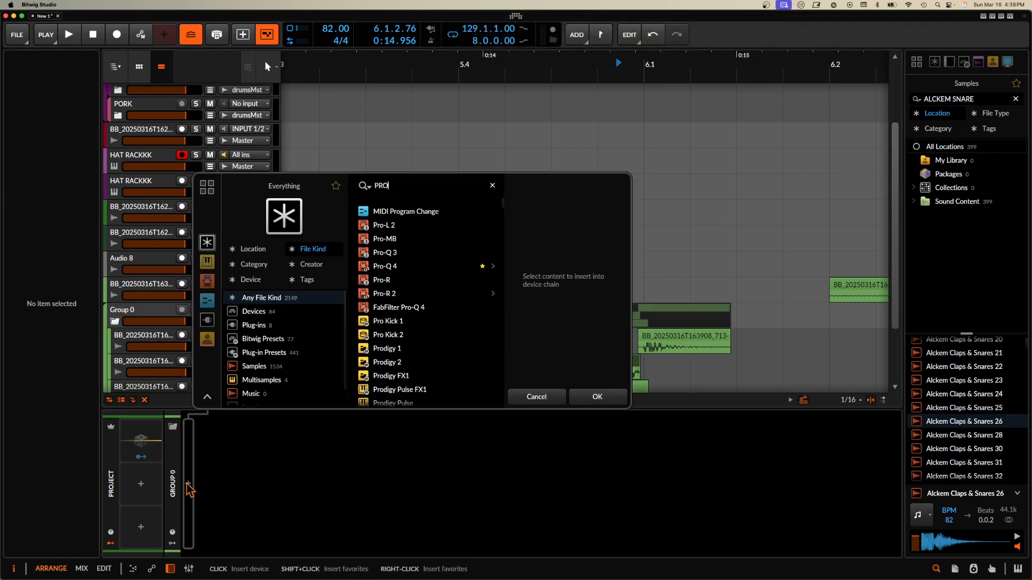
left_click(386, 267)
left_click(597, 396)
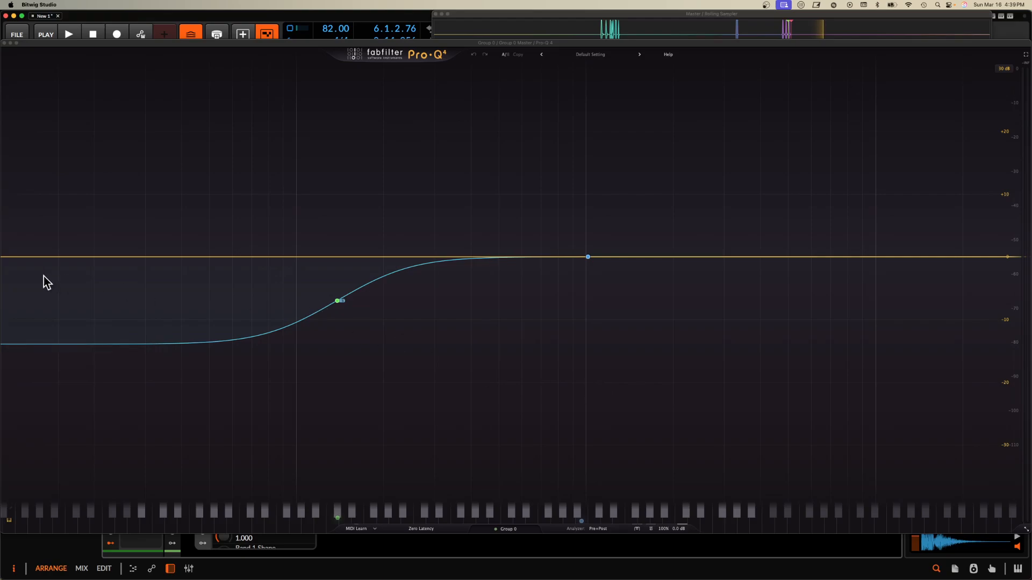
Add a 36 dB/oct low cut at about 662.5 Hz in Pro-Q 4 during playback, and close the equalizer
key("space")
left_click(6, 258)
left_click_drag(6, 258, 534, 276)
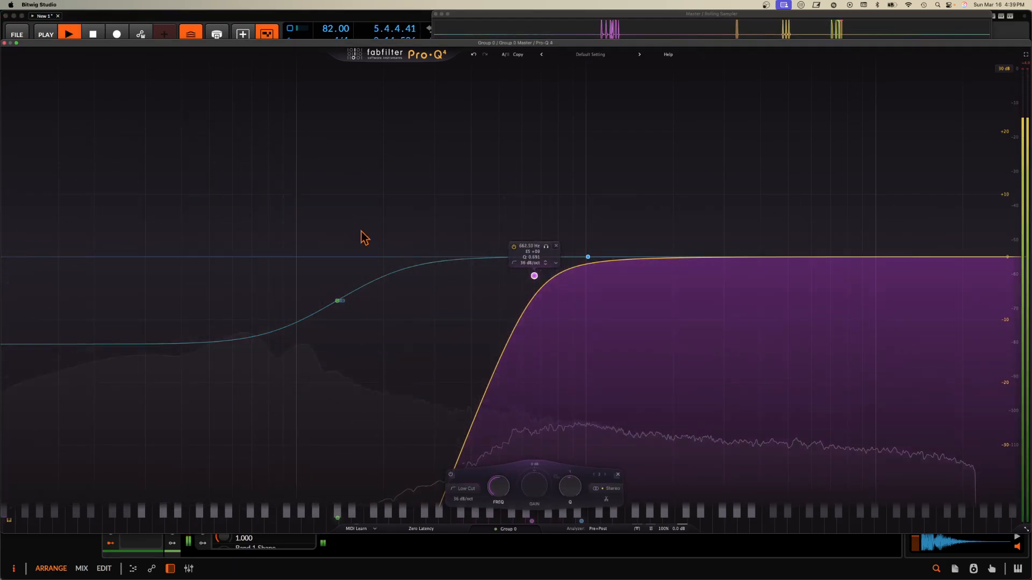
key("space")
left_click(5, 43)
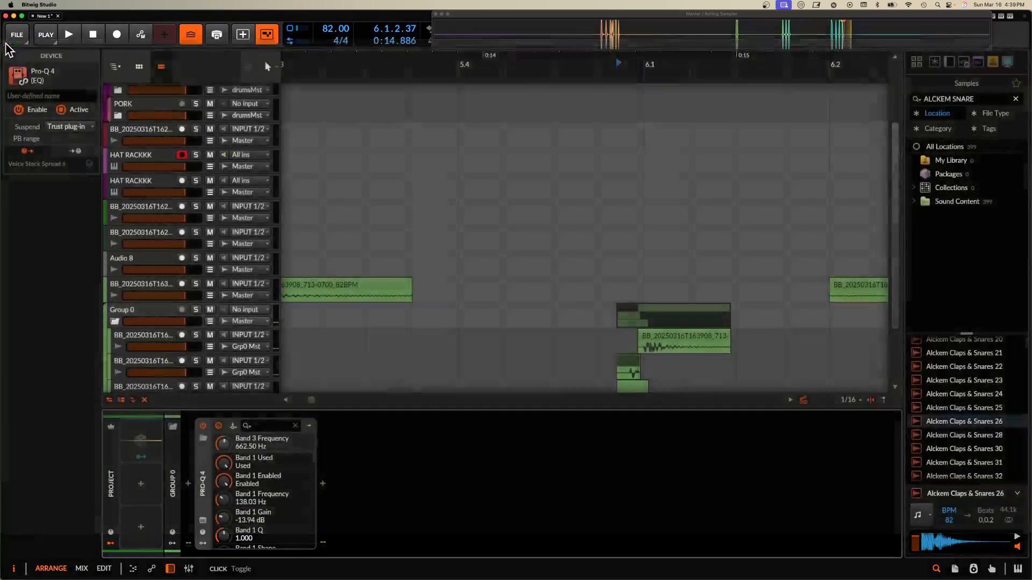
Audition the first single-hit clip and the layered clips in Group 0
scroll(516, 231, "down", 3)
scroll(559, 251, "down", 2)
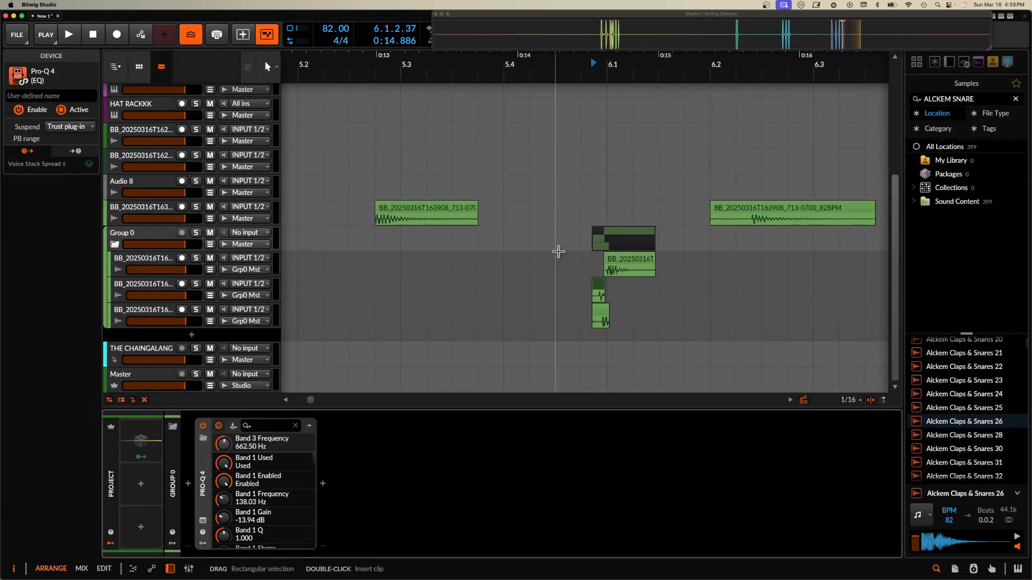
left_click(429, 211)
key("space")
left_click(619, 259)
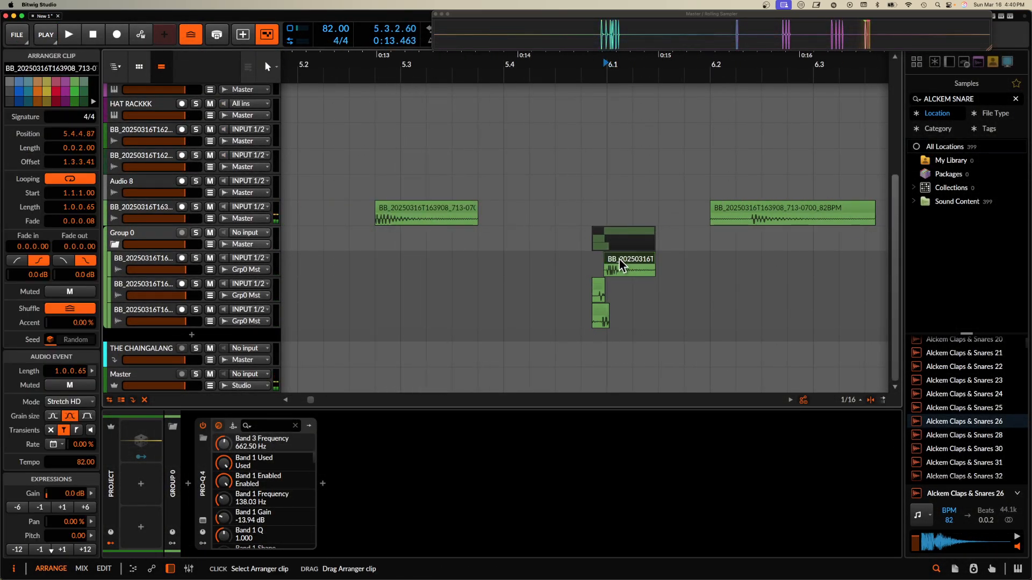
left_click(598, 286)
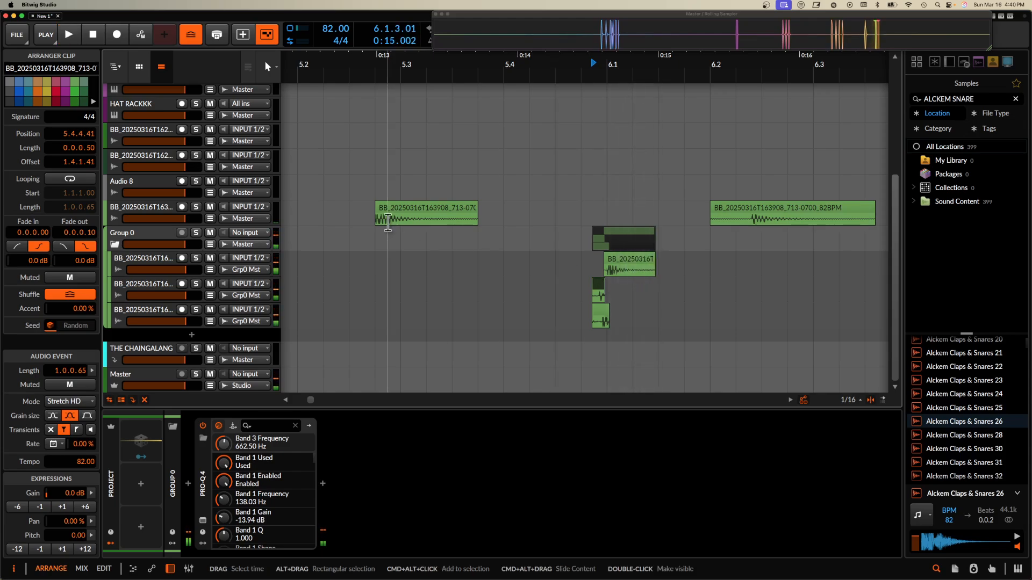
Move the hit clips and the Group 0 stack earlier together so the first starts at 1.3.4.58, and collapse Group 0
scroll(387, 222, "down", 5)
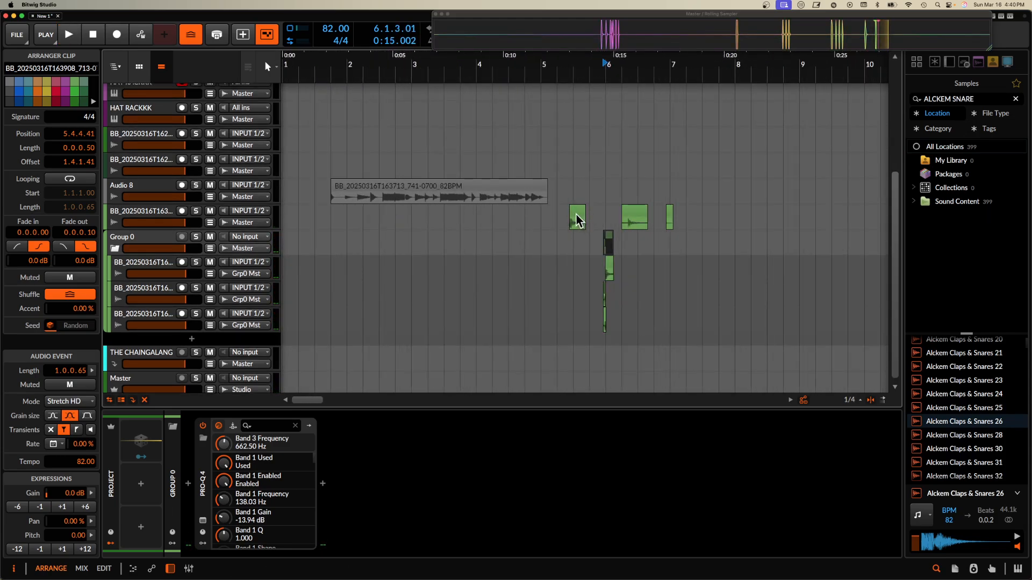
left_click_drag(556, 216, 620, 335)
left_click_drag(605, 242, 363, 244)
scroll(363, 245, "up", 5)
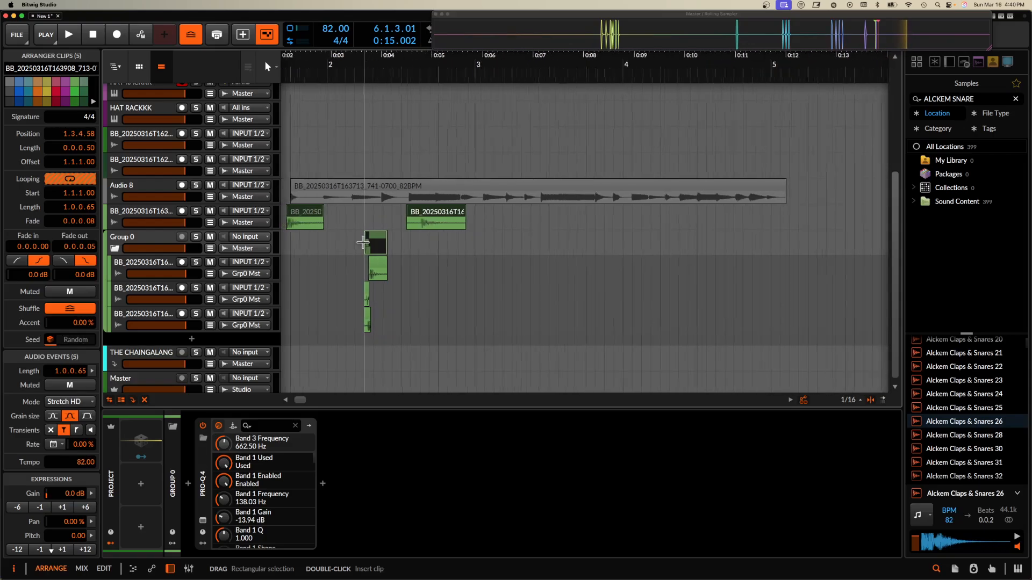
scroll(363, 243, "down", 2)
scroll(362, 242, "left", 3)
scroll(362, 242, "down", 2)
left_click(394, 232)
scroll(394, 234, "up", 5)
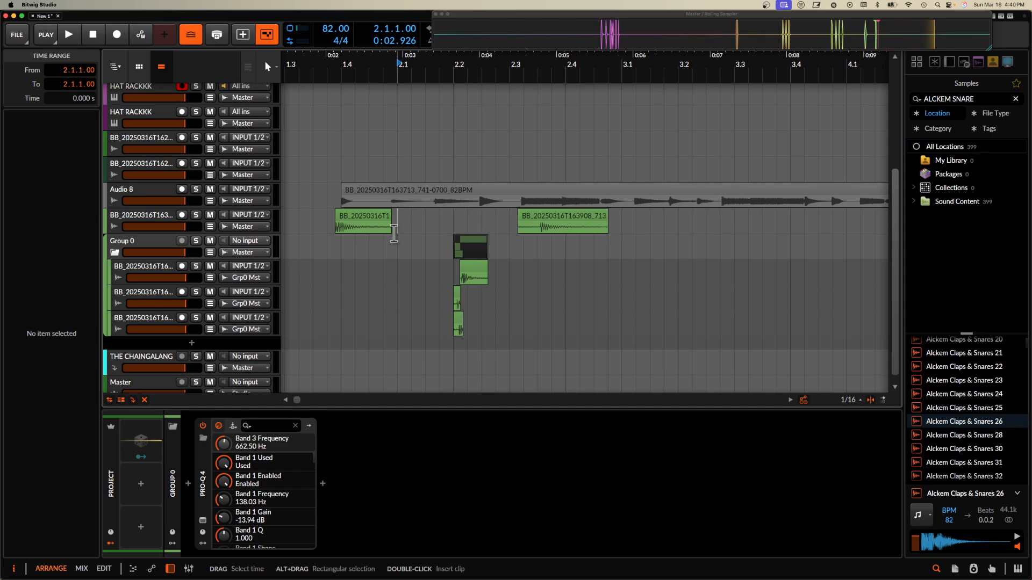
scroll(394, 233, "down", 5)
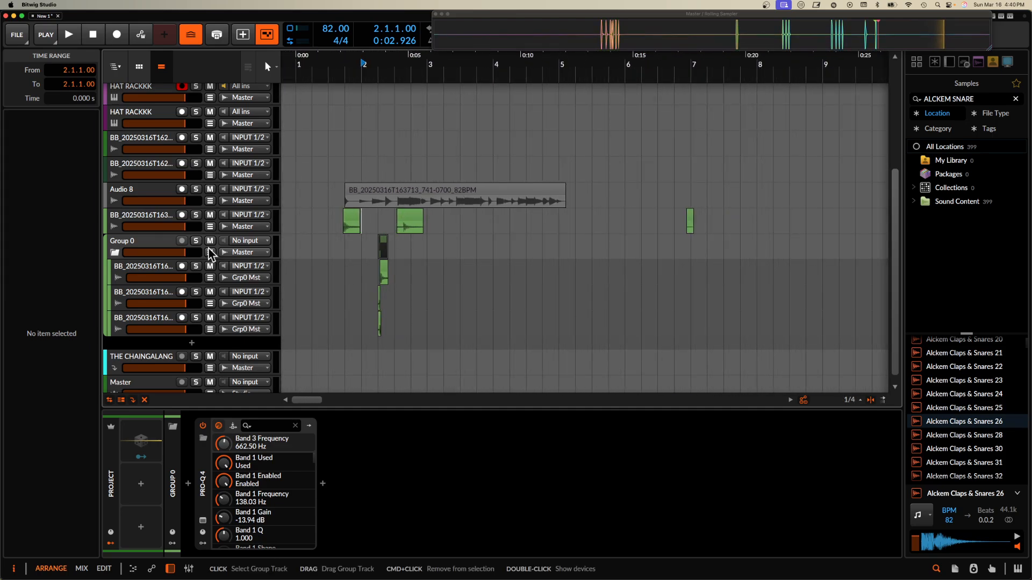
left_click(117, 251)
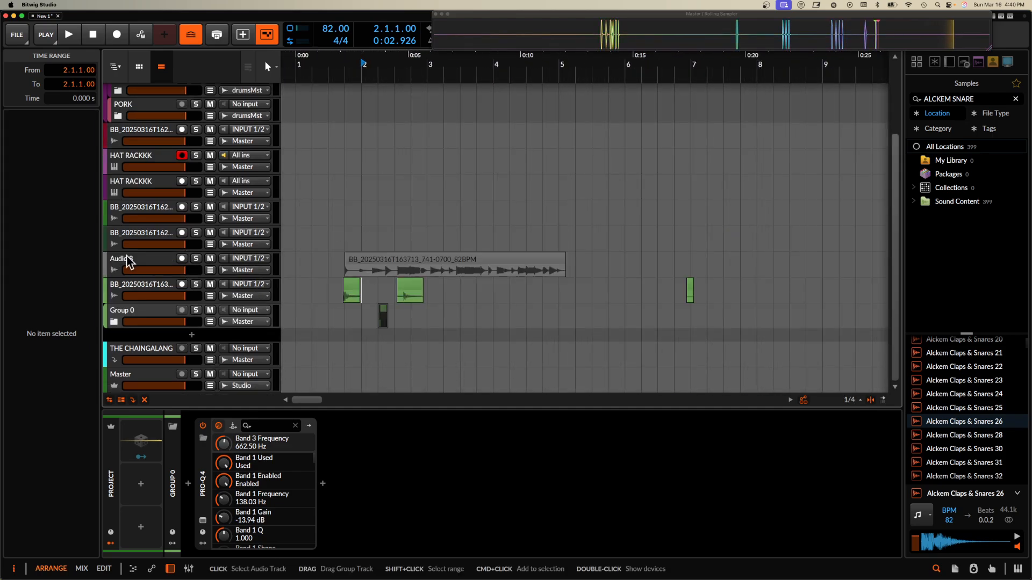
Select the record-armed HAT RACKKK track and collapse the Multipass device in its chain
left_click(135, 158)
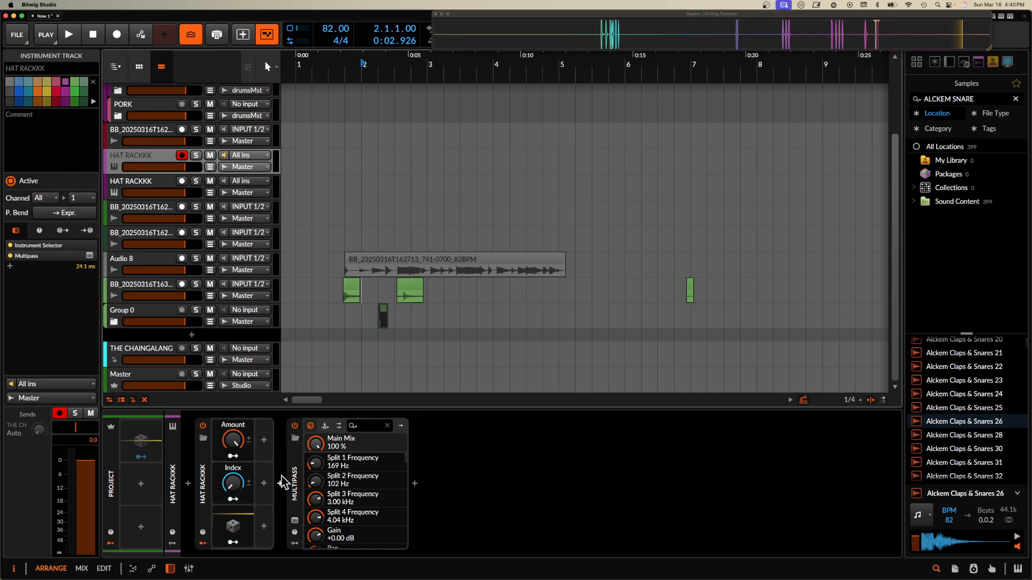
left_click(294, 472)
double_click(295, 468)
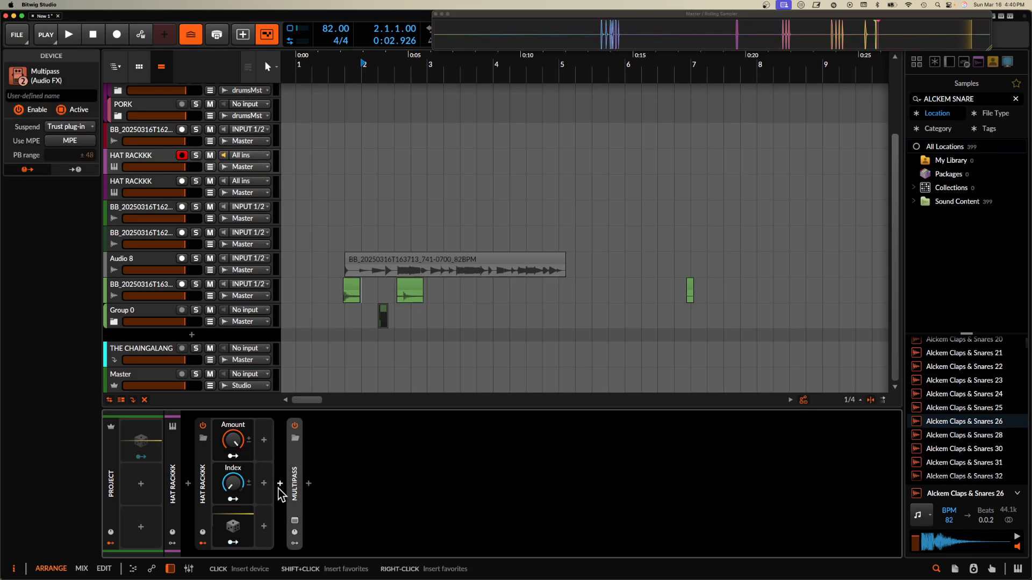
Try the VULTURE PORK preset ahead of Multipass in the HAT RACKKK chain, and remove it again
left_click(280, 486)
type("PORL")
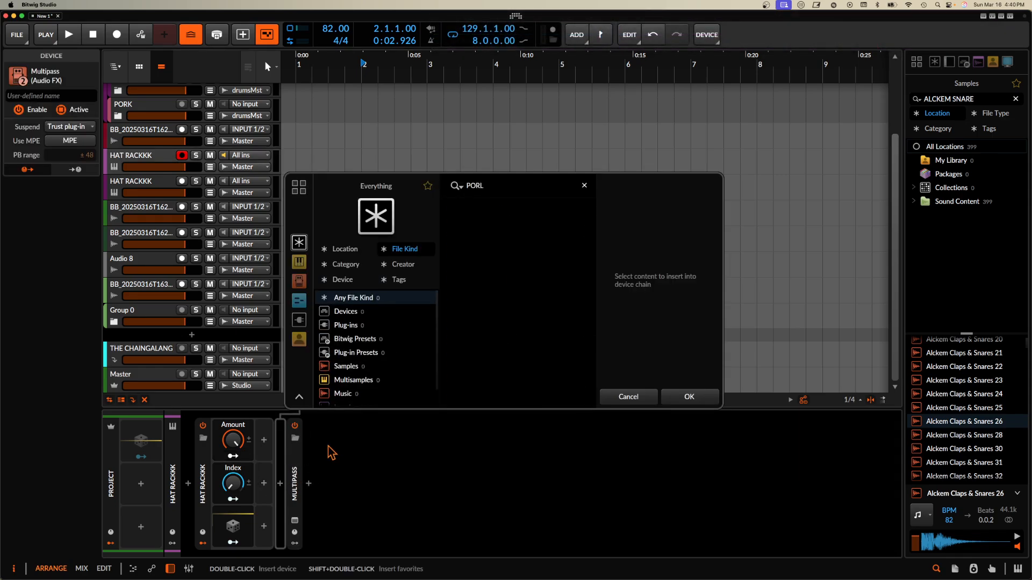
key("BackSpace")
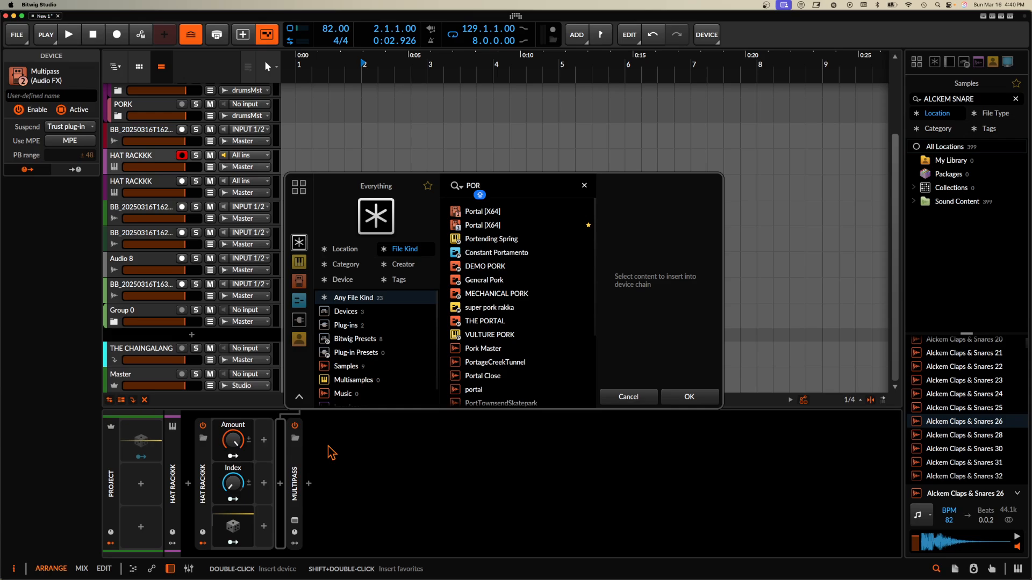
left_click(489, 335)
left_click(676, 395)
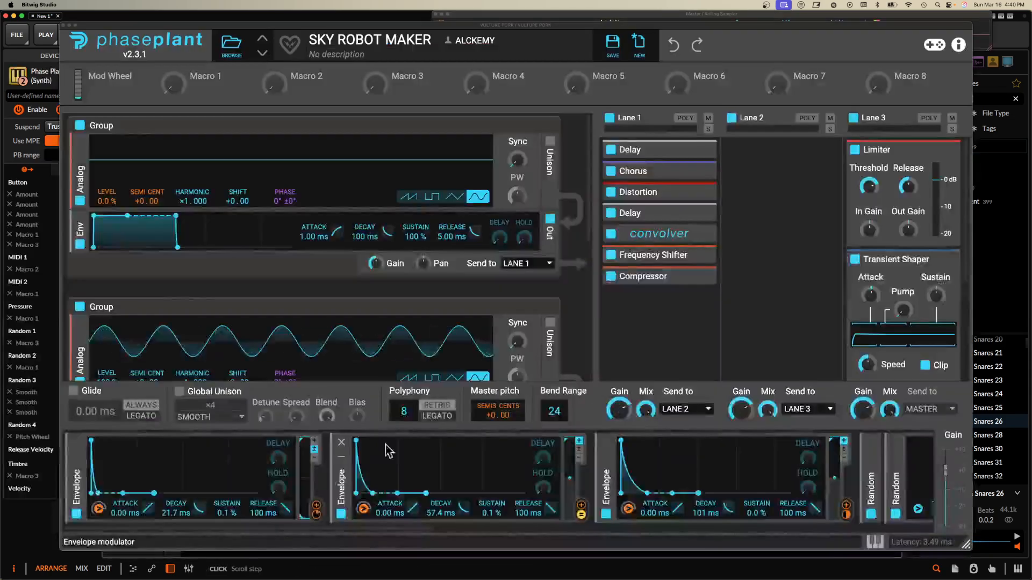
left_click(63, 24)
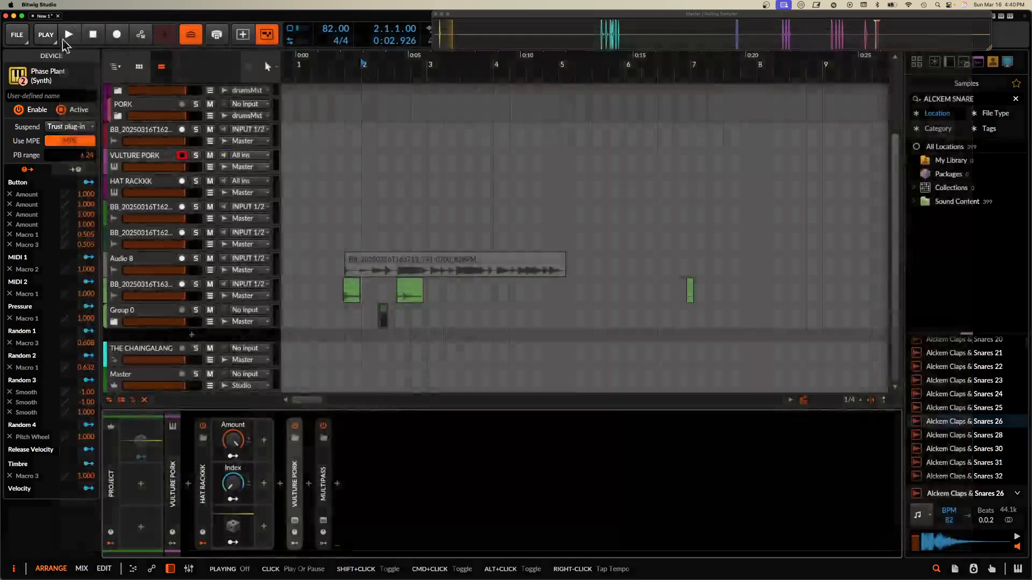
double_click(293, 473)
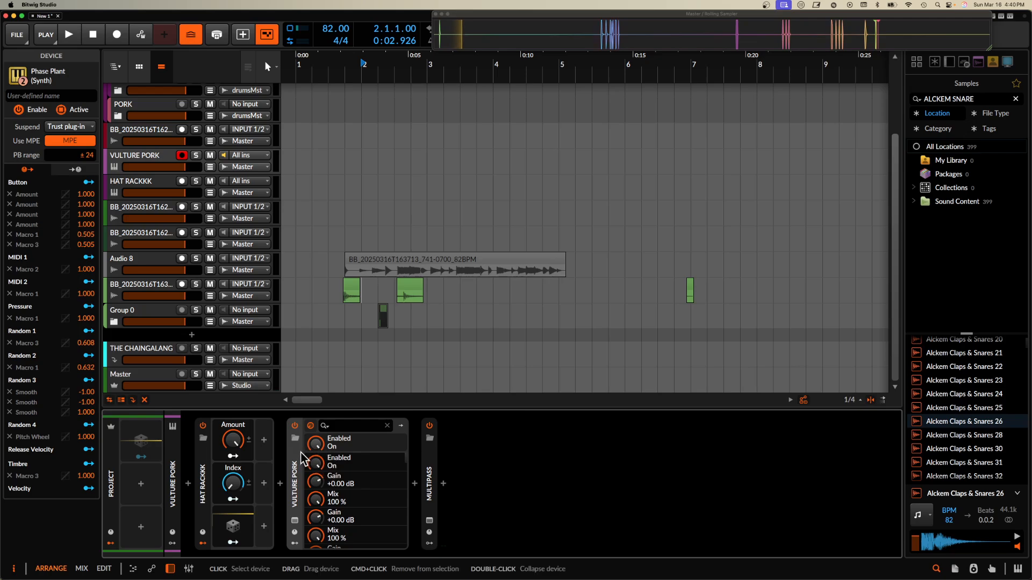
key("Delete")
Insert the MECHANICAL PORK preset between the HAT RACKKK instrument and Multipass
left_click(280, 483)
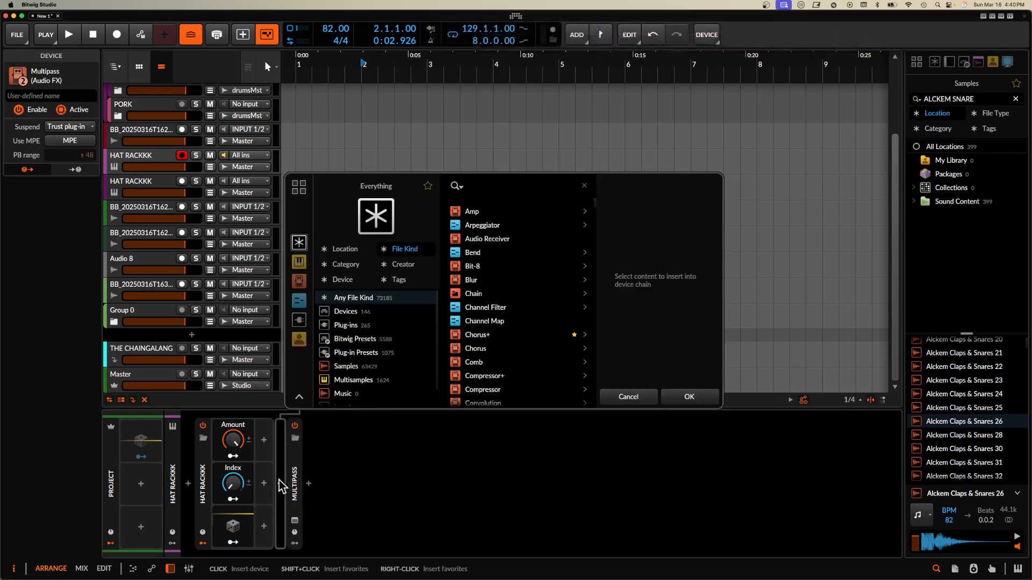
type("PORK")
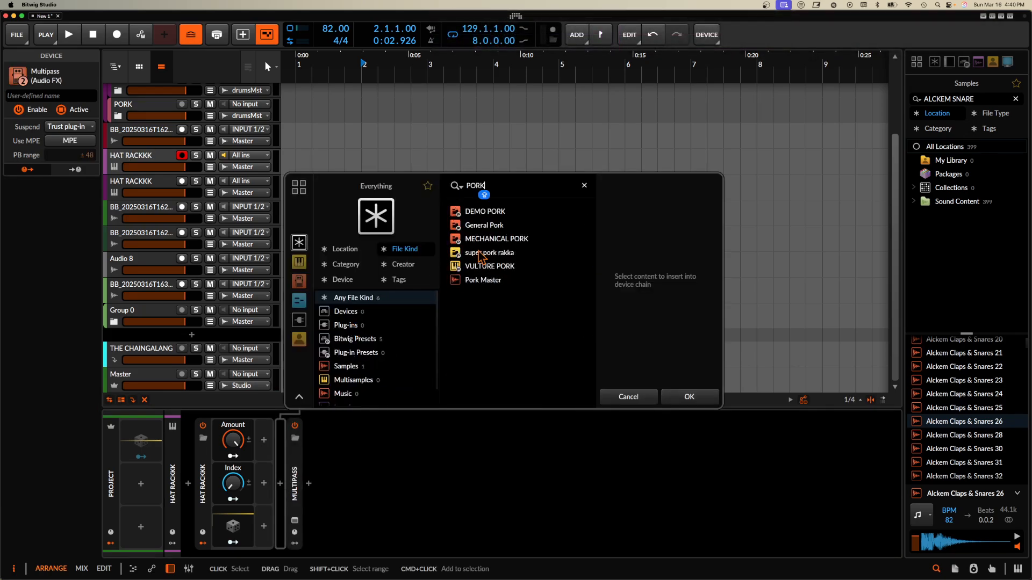
left_click(511, 244)
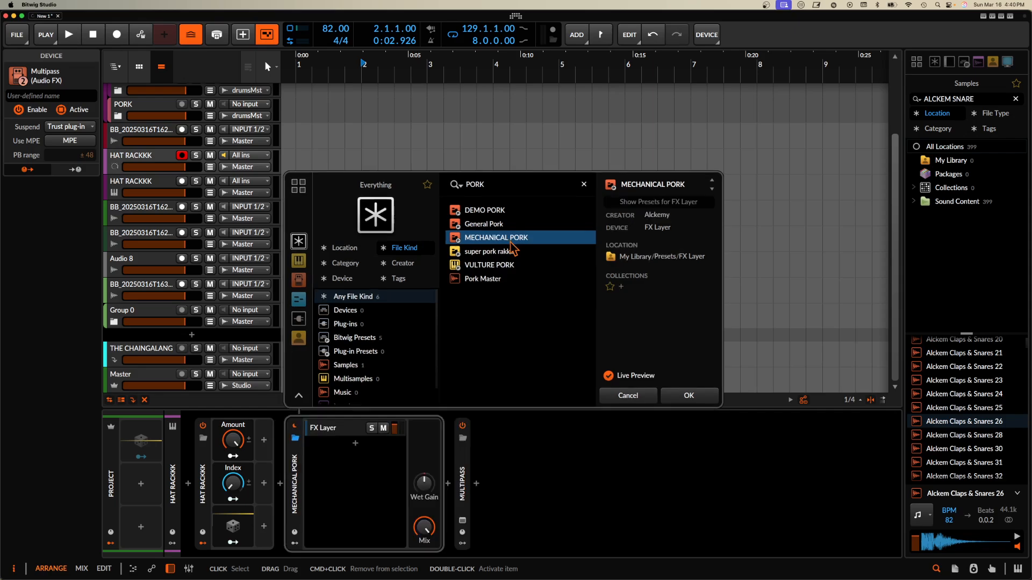
left_click(689, 396)
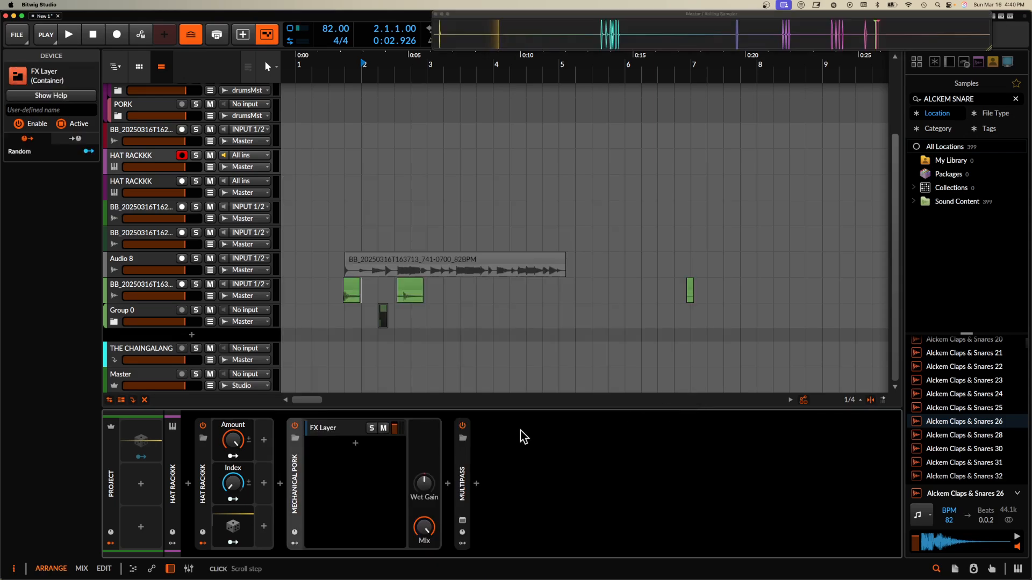
Show the FX Layer chain inside MECHANICAL PORK and set its Gate threshold to about -22.7 dB during playing
left_click(327, 430)
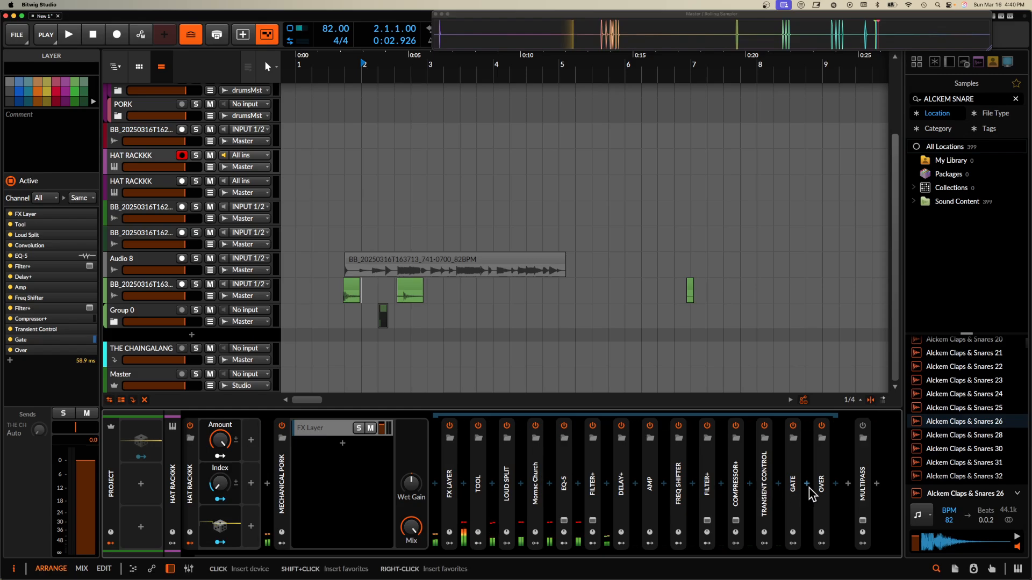
left_click(792, 468)
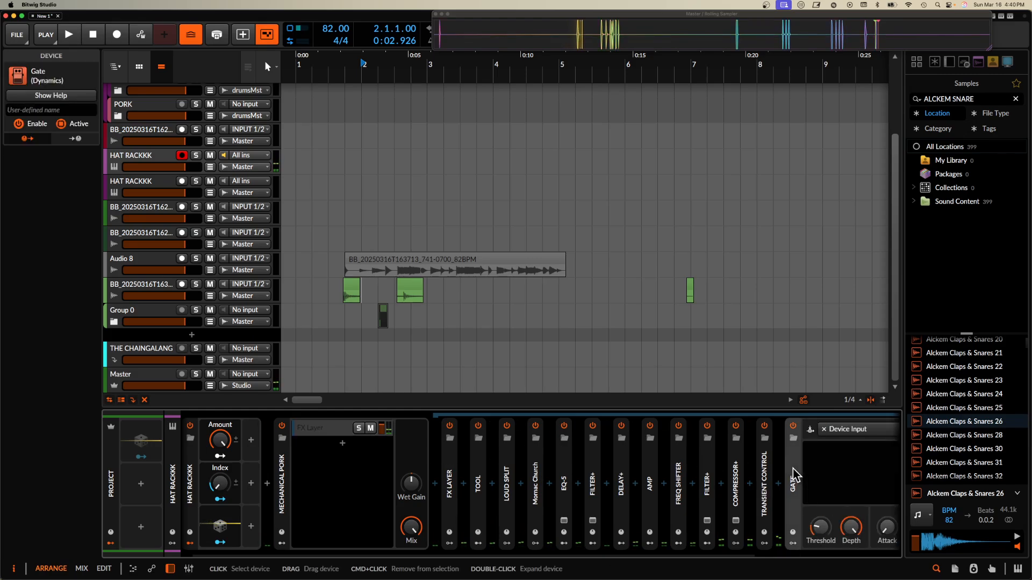
mouse_move(633, 527)
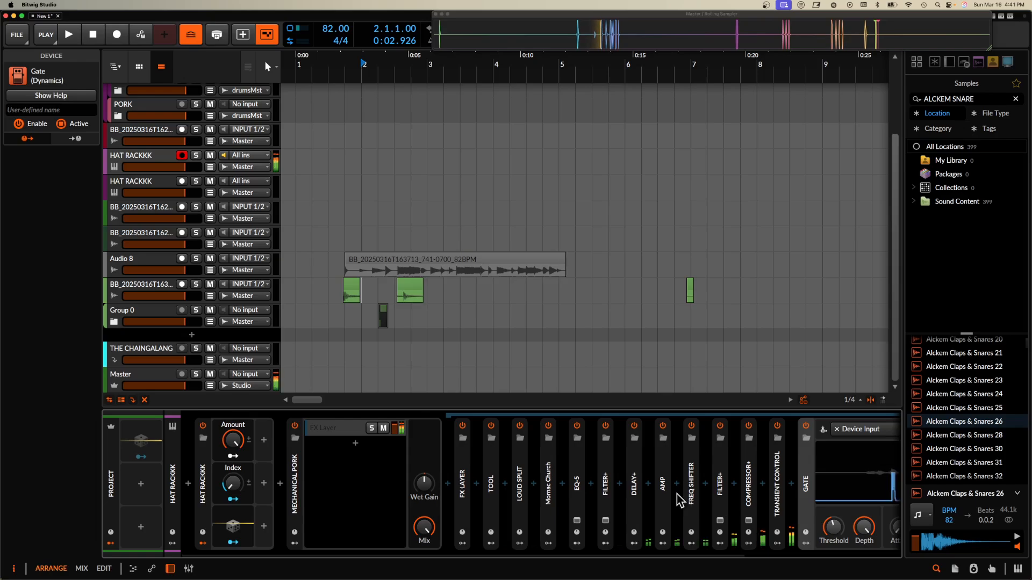
left_click_drag(634, 529, 637, 530)
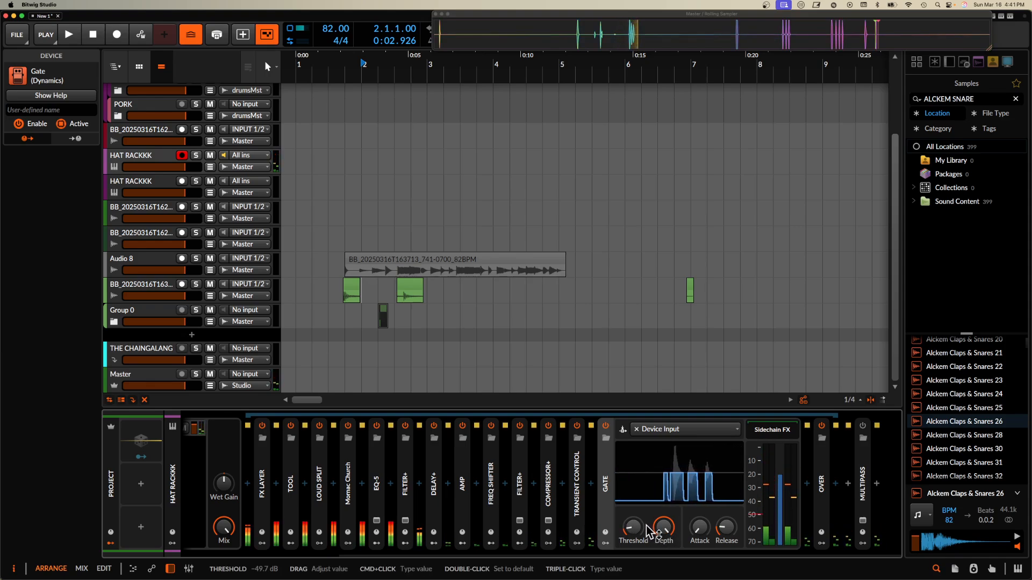
scroll(553, 477, "left", 5)
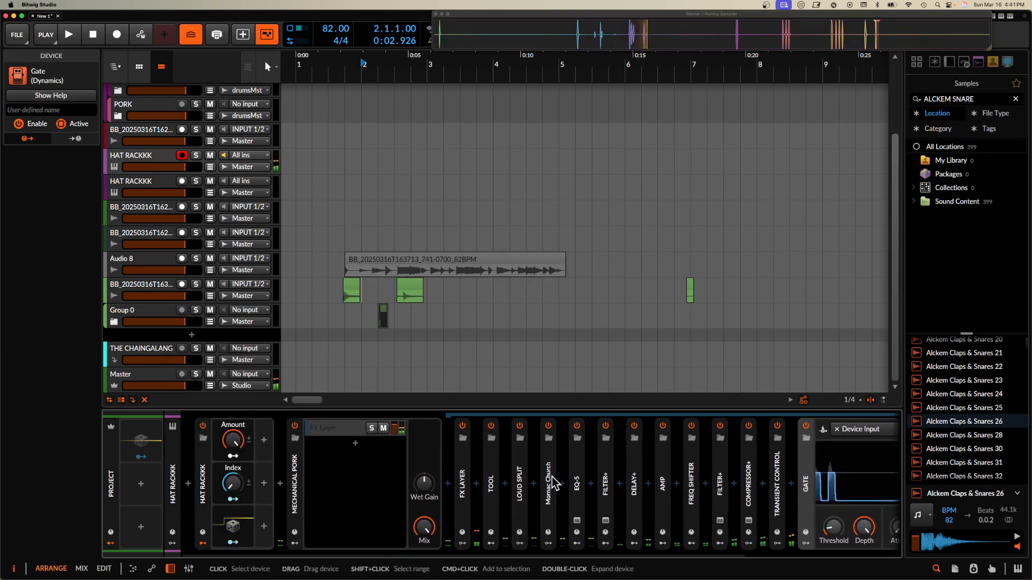
scroll(552, 476, "right", 3)
scroll(570, 476, "right", 2)
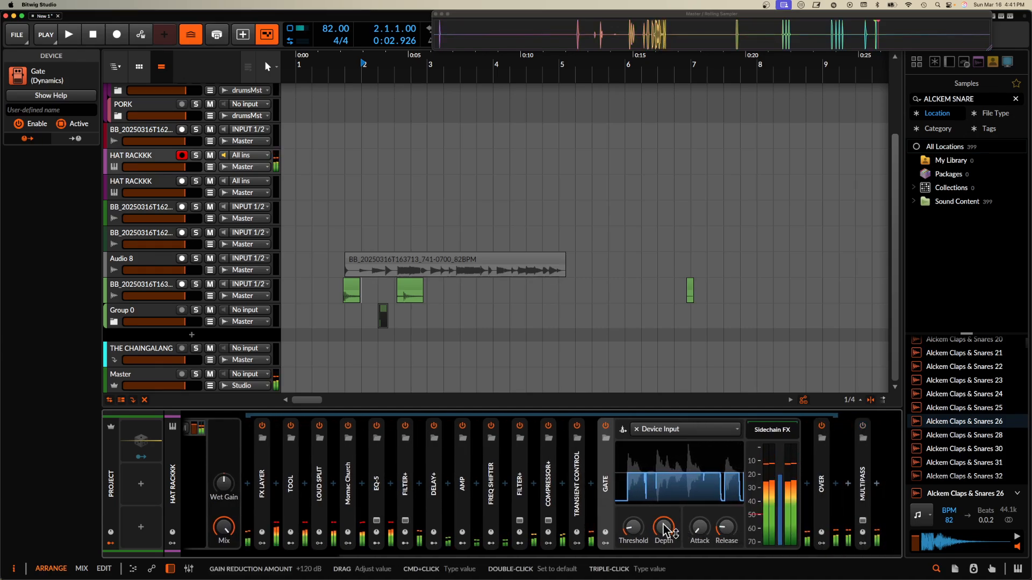
left_click_drag(633, 527, 633, 499)
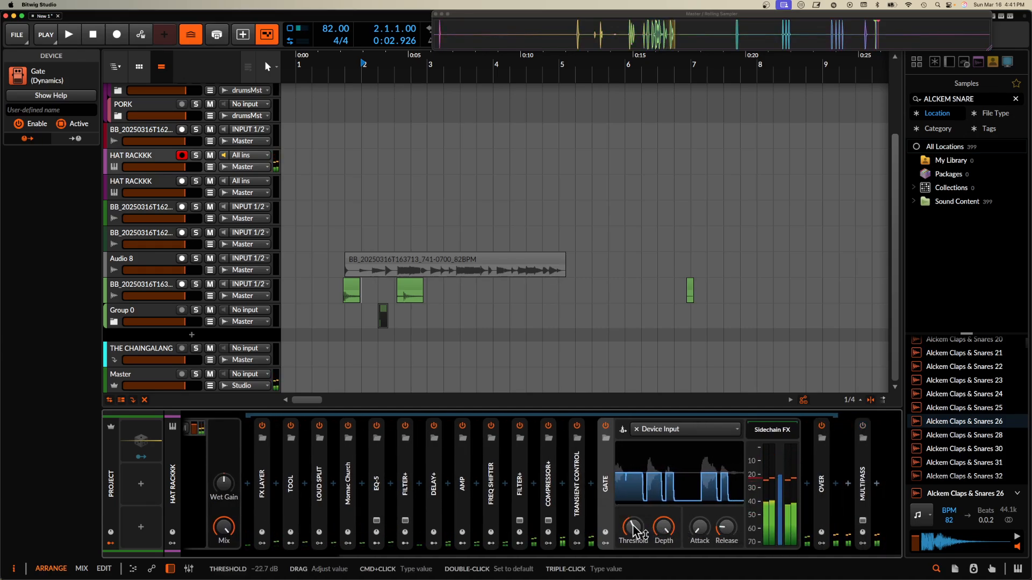
Disable the Amp and Freq Shifter devices inside the MECHANICAL PORK layer
scroll(497, 456, "left", 1)
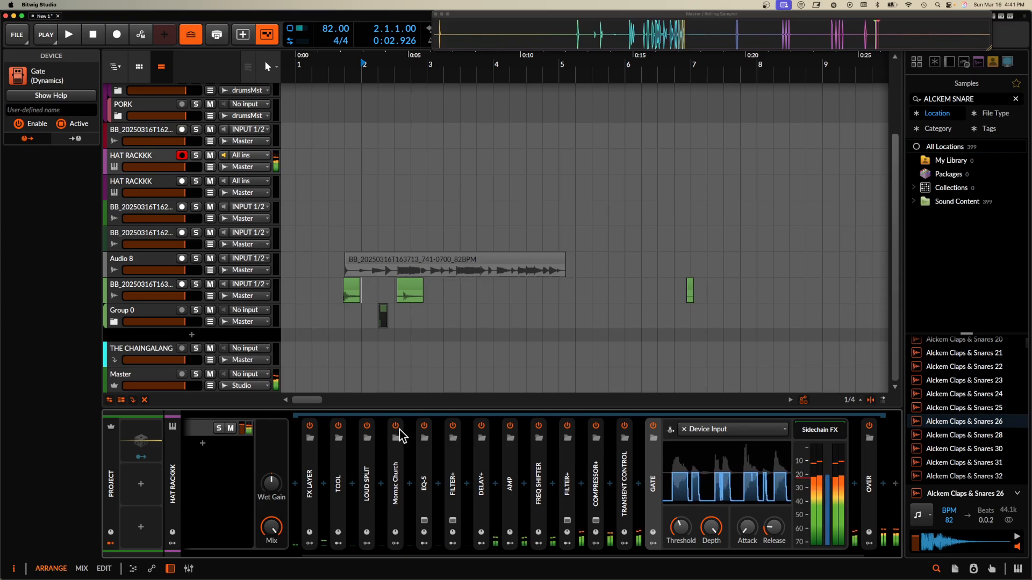
left_click(510, 425)
left_click(539, 425)
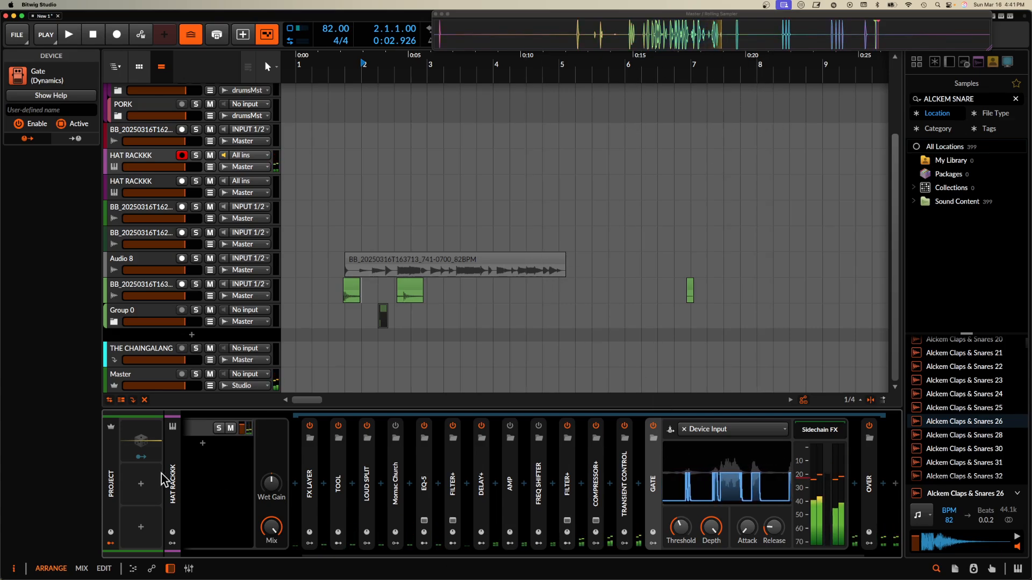
Disable the whole MECHANICAL PORK device and collapse it in the chain
scroll(337, 466, "left", 5)
left_click(295, 426)
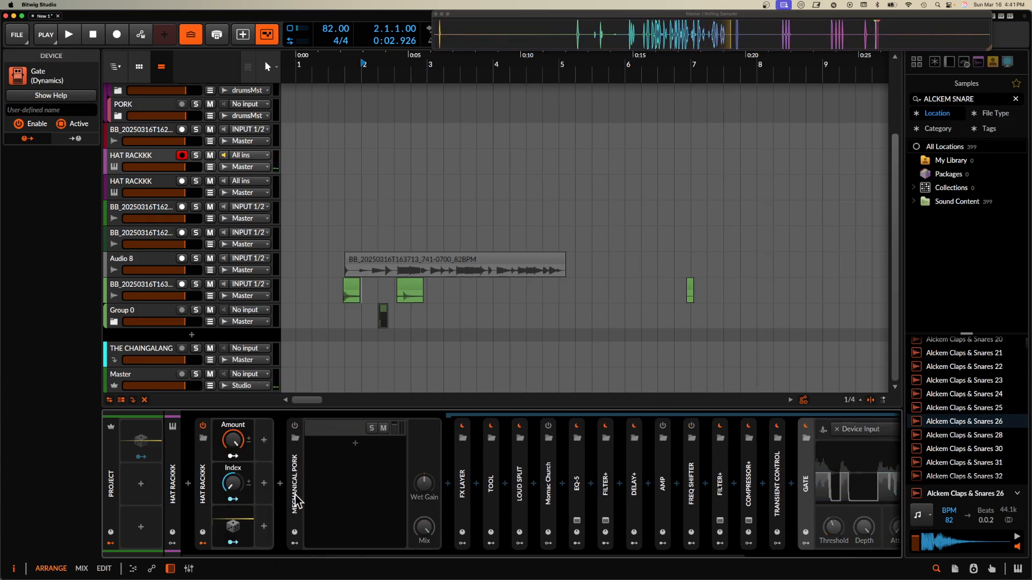
double_click(295, 493)
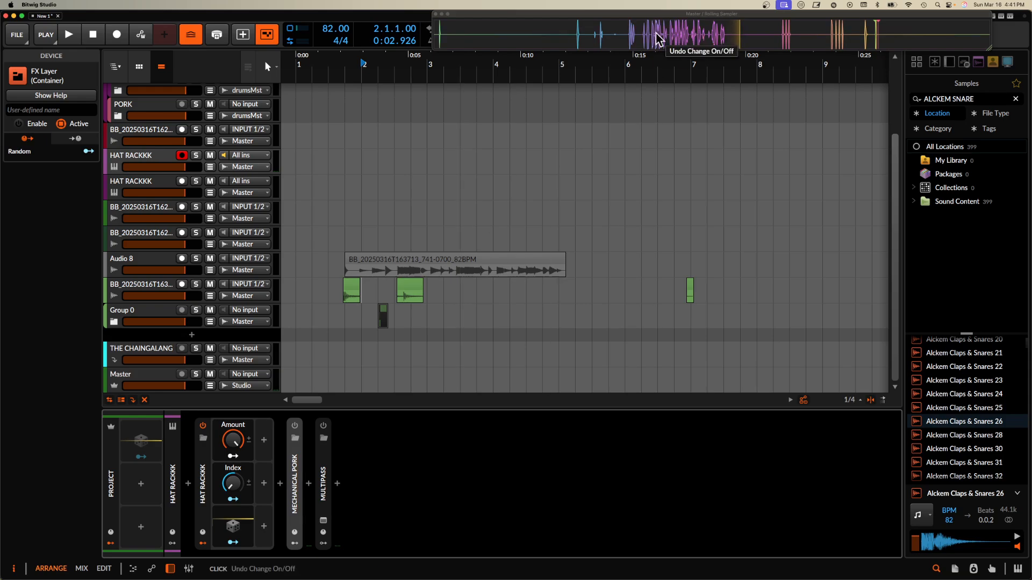
Capture the newly played hits from the Rolling Sampler into the arrangement and place the clip on the Audio 8 track at 5.3.1.00
left_click_drag(641, 35, 748, 37)
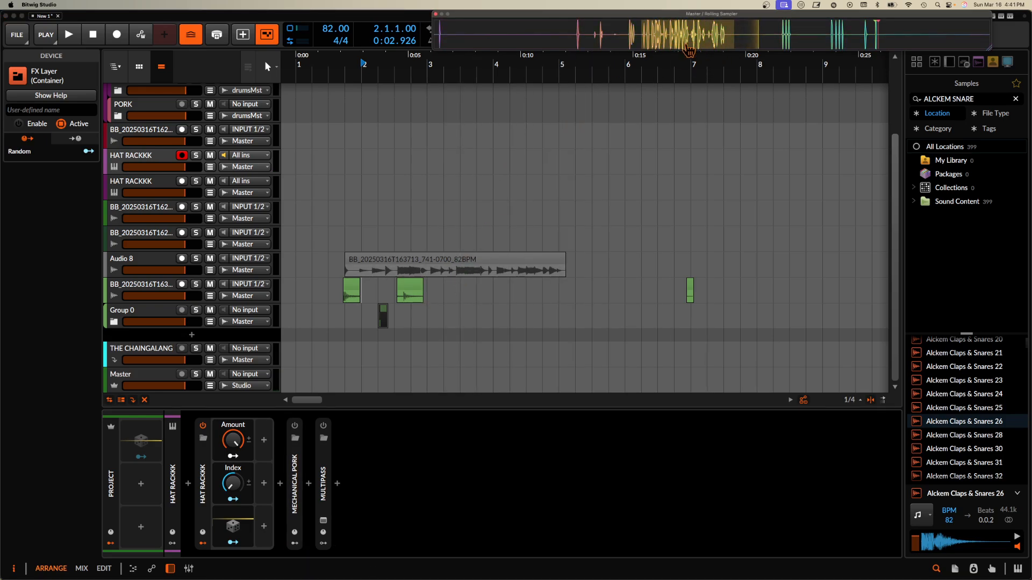
left_click_drag(693, 40, 590, 301)
scroll(597, 295, "down", 5)
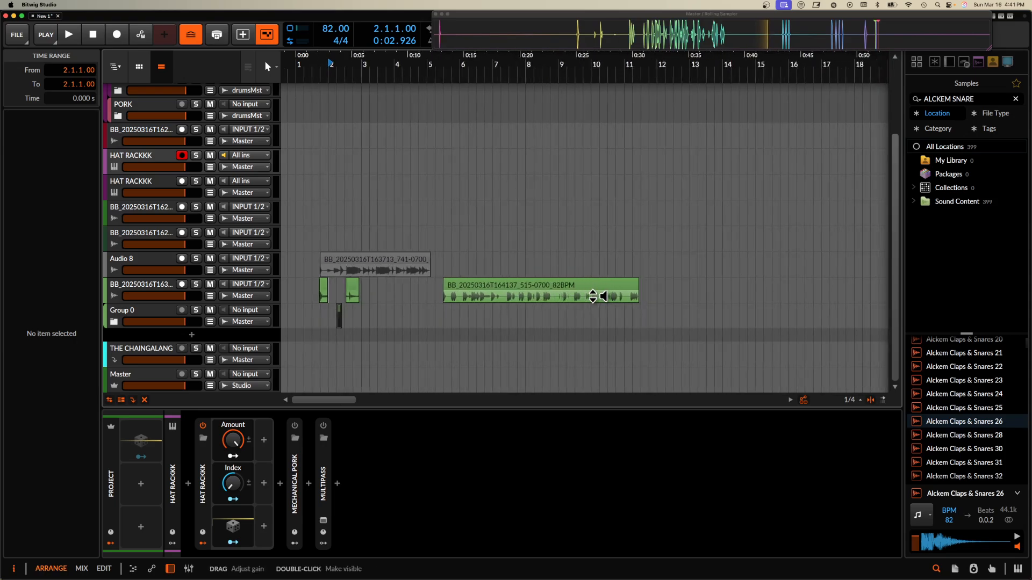
scroll(595, 296, "up", 6)
scroll(426, 301, "up", 2)
scroll(426, 300, "down", 6)
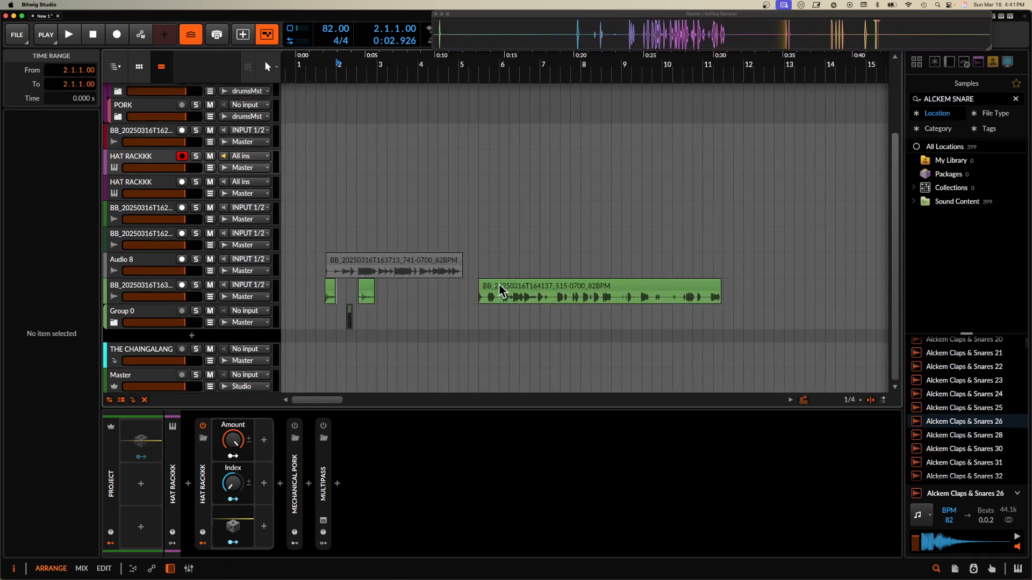
left_click_drag(488, 290, 502, 274)
Bring the Multipass device from the second HAT RACKKK track to the end of the Audio 8 chain, behind Over
left_click(153, 293)
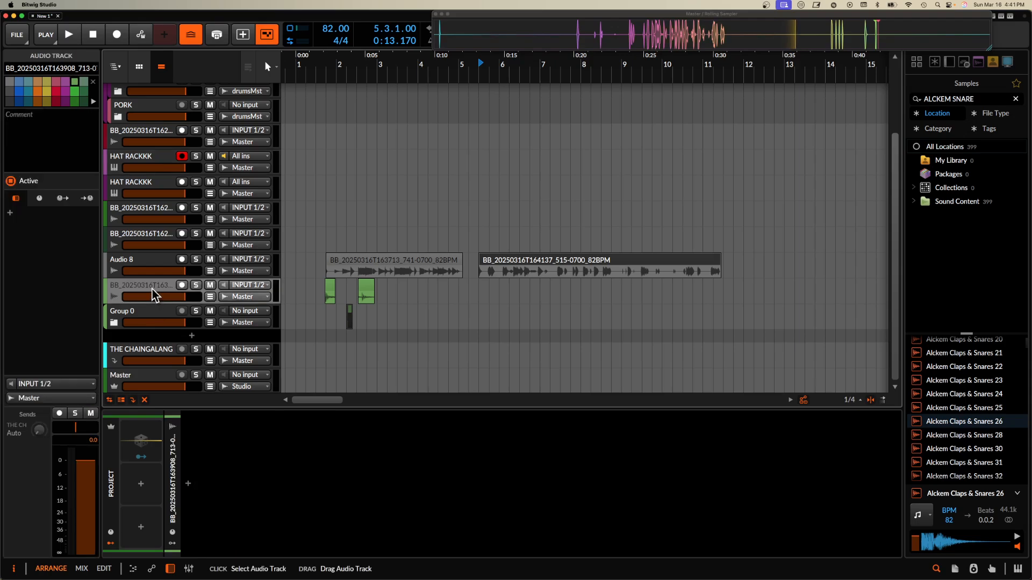
left_click(150, 312)
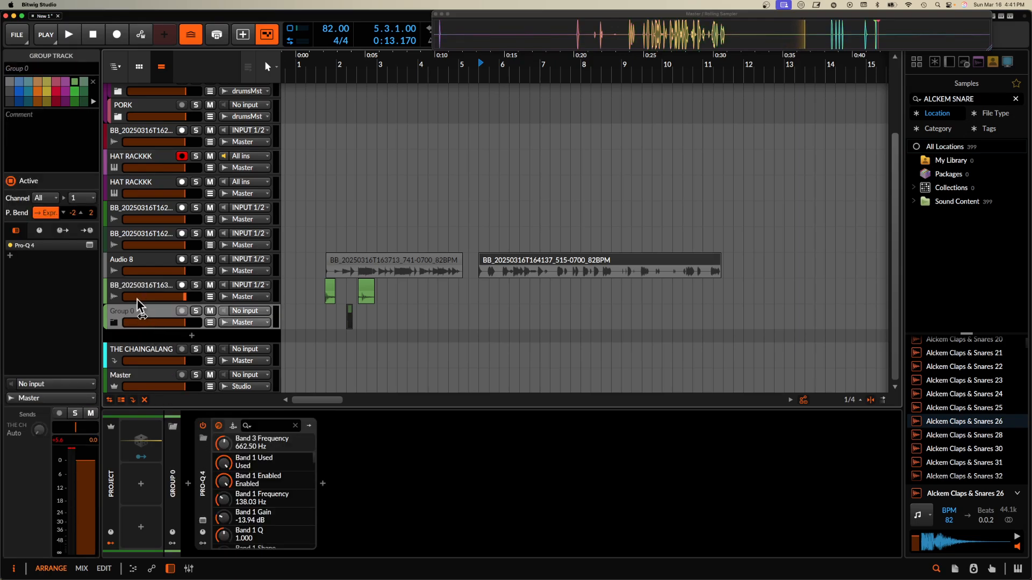
left_click(125, 264)
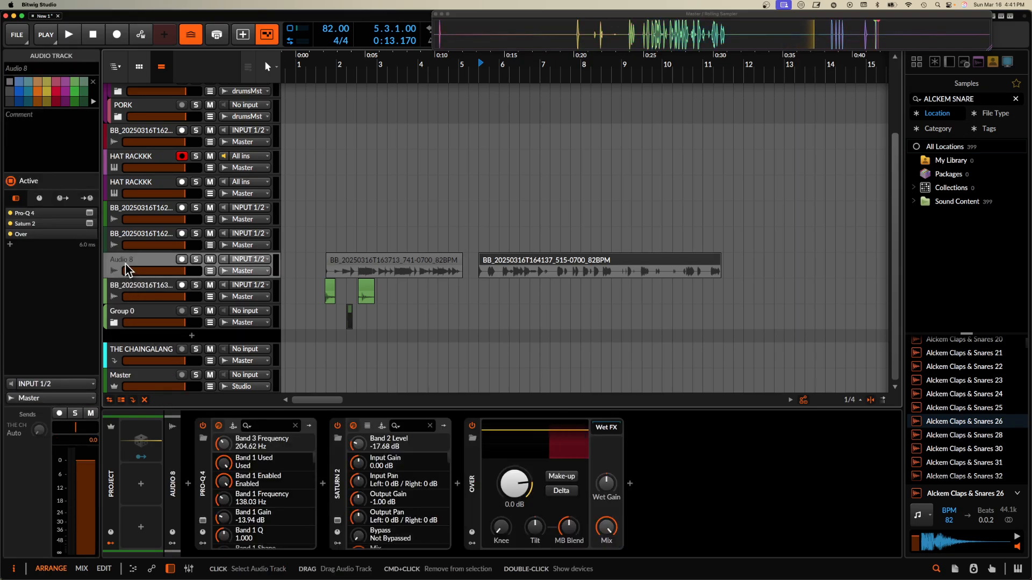
left_click(128, 242)
left_click(129, 186)
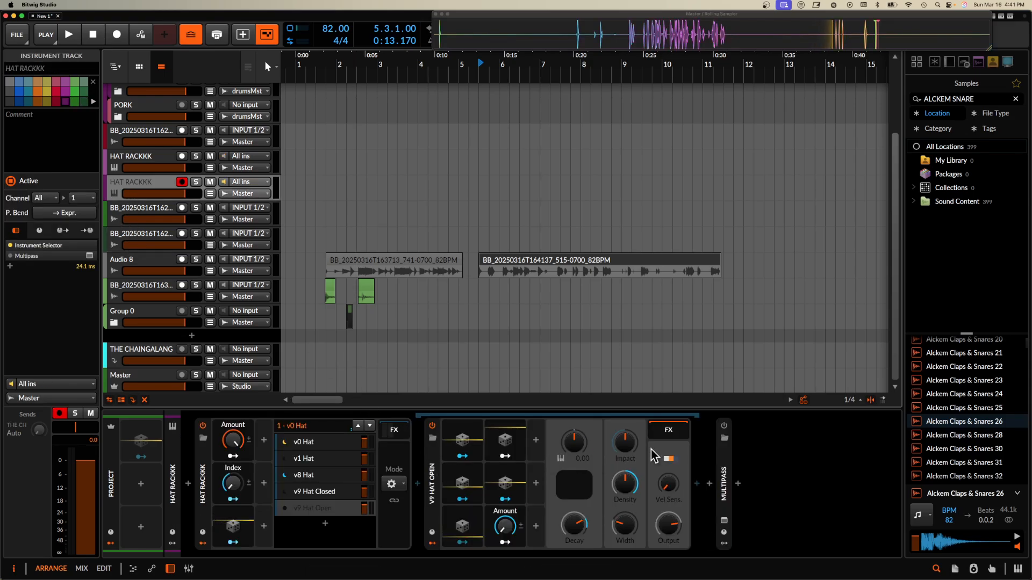
left_click_drag(723, 462, 161, 258)
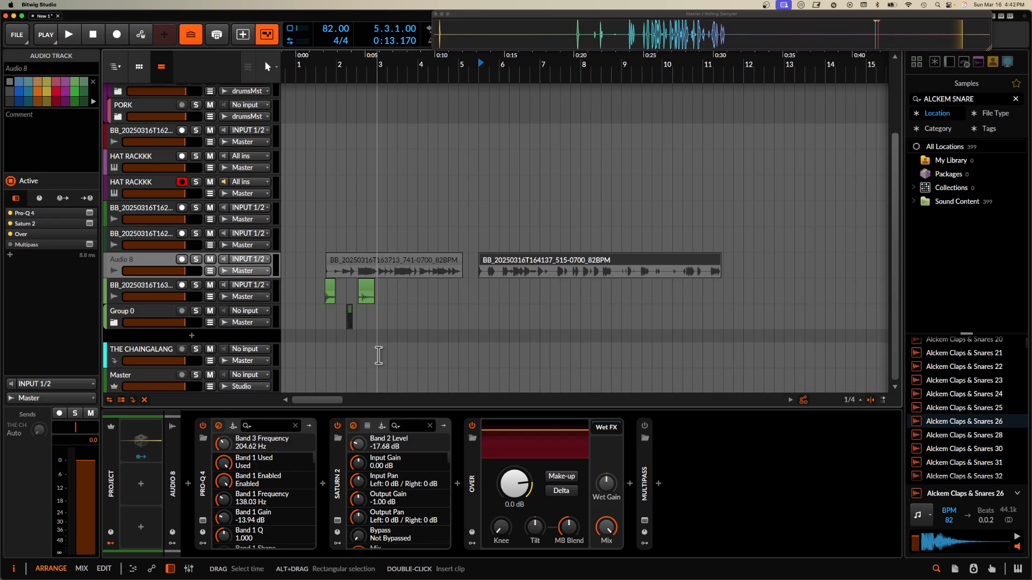
Audition several Alckem Claps & Snares samples from the ALCKEM SNARE results, including numbers 32, 43, 46, 63 and 88
scroll(972, 400, "down", 3)
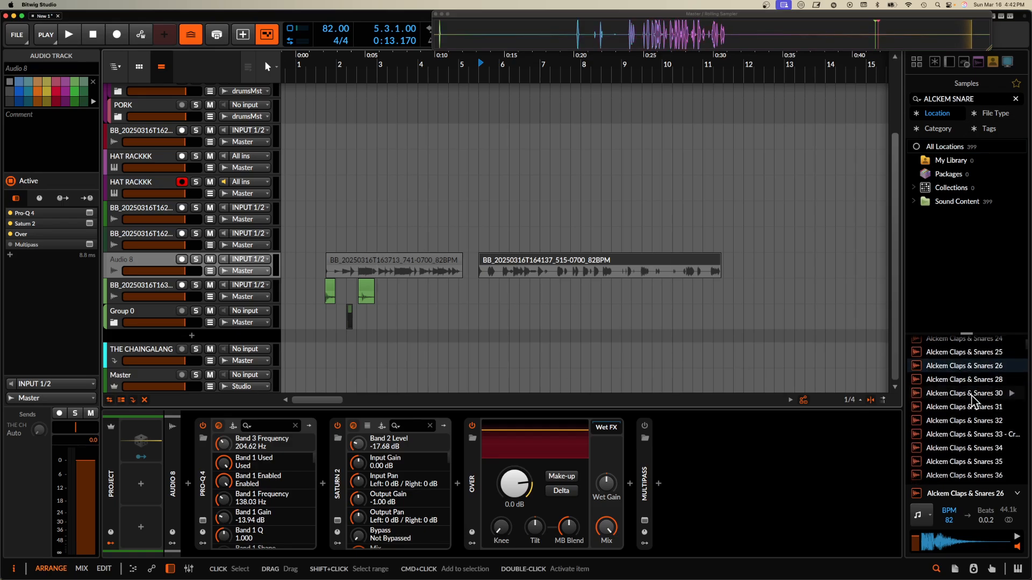
left_click(975, 420)
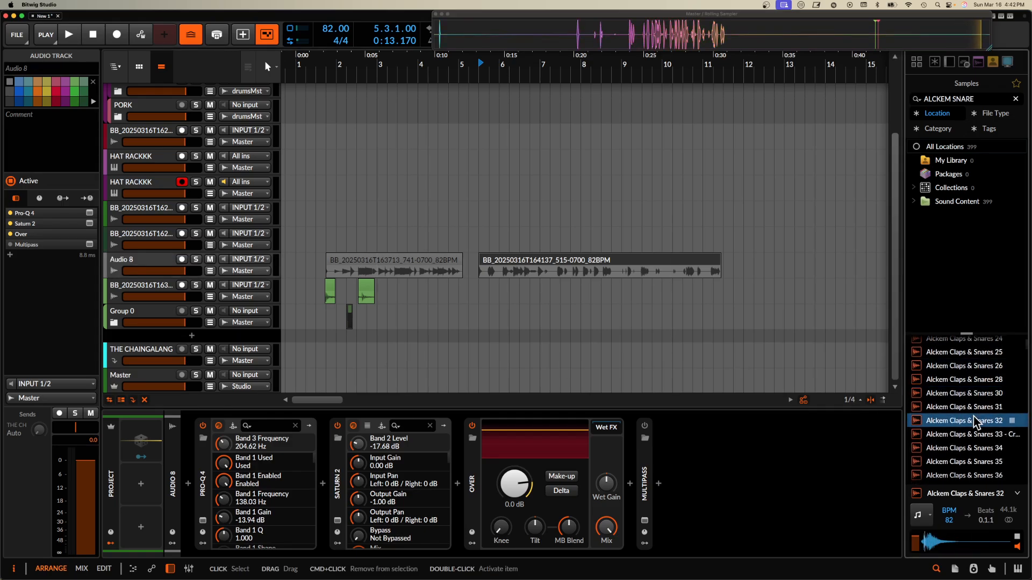
scroll(970, 430, "down", 3)
scroll(969, 433, "down", 3)
left_click(970, 435)
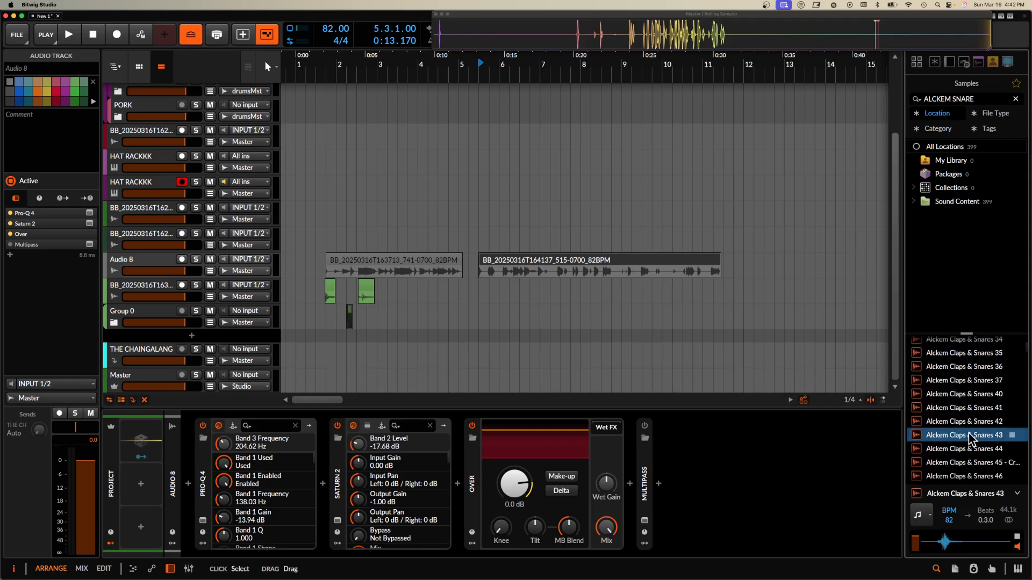
scroll(970, 436, "down", 3)
left_click(970, 433)
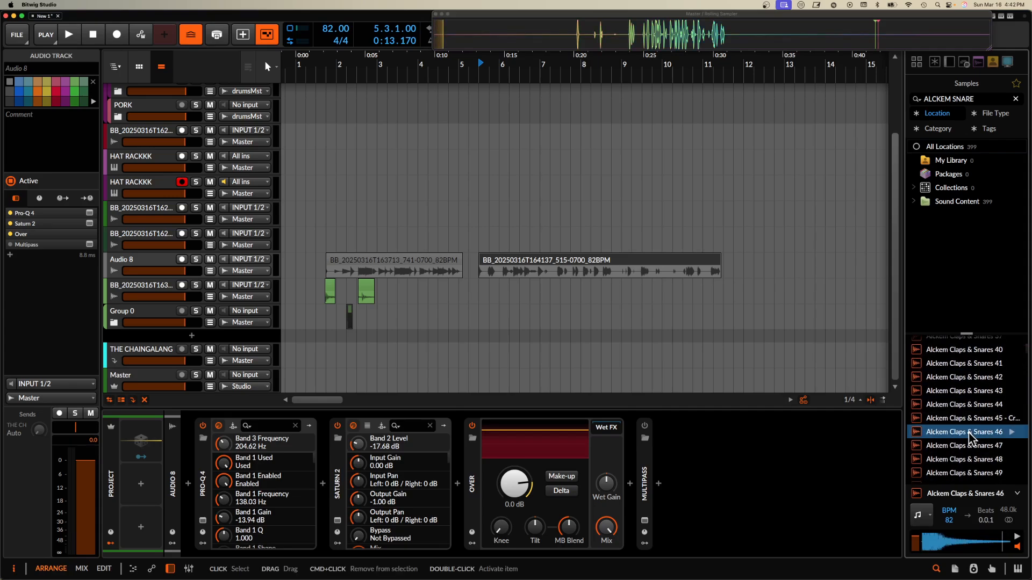
scroll(969, 436, "down", 3)
left_click(970, 433)
scroll(970, 436, "down", 3)
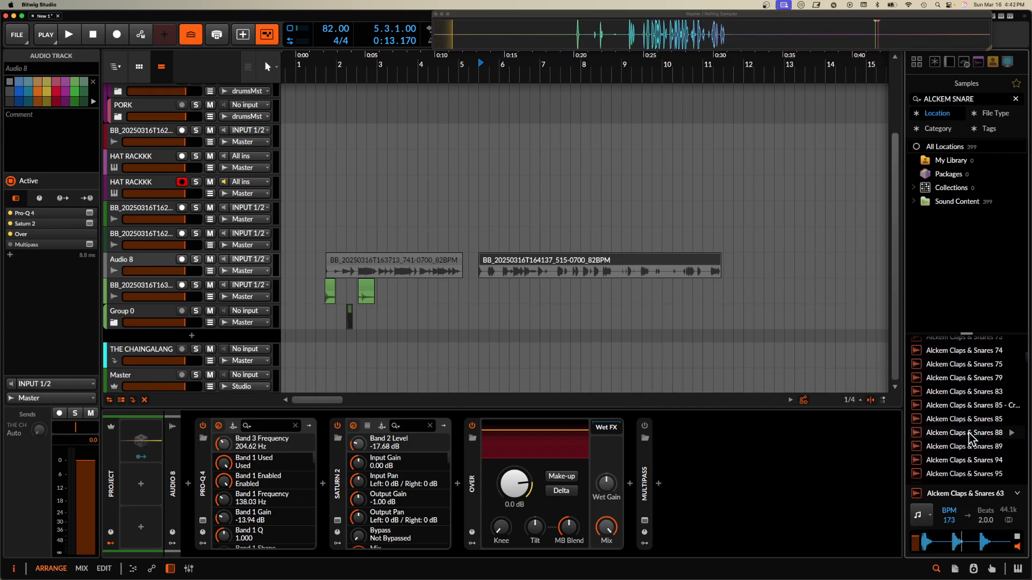
left_click(969, 433)
Set the play position to 8.3.1.00, and select the first short green clip on the track below Audio 8
left_click(602, 329)
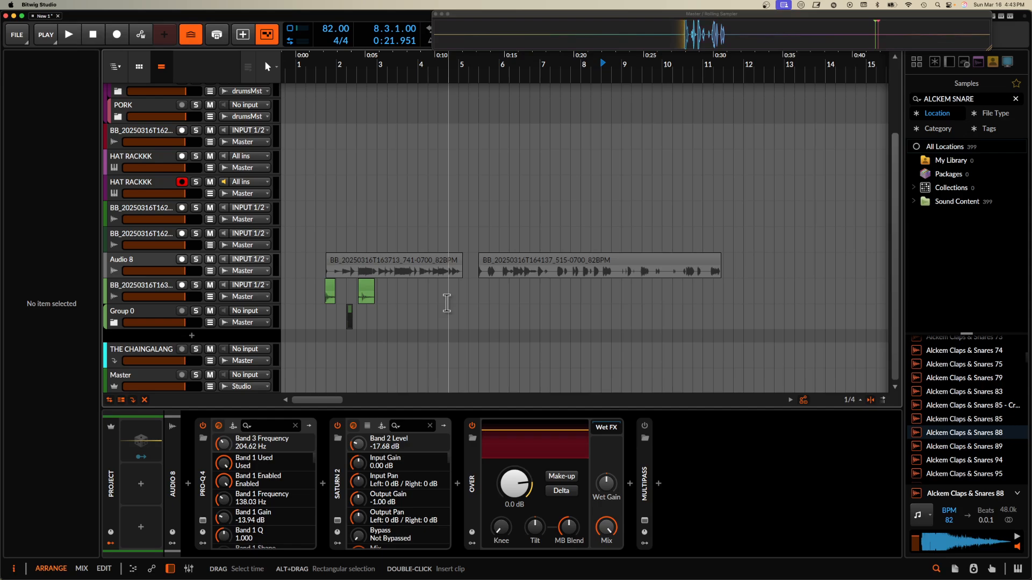
scroll(429, 302, "down", 4)
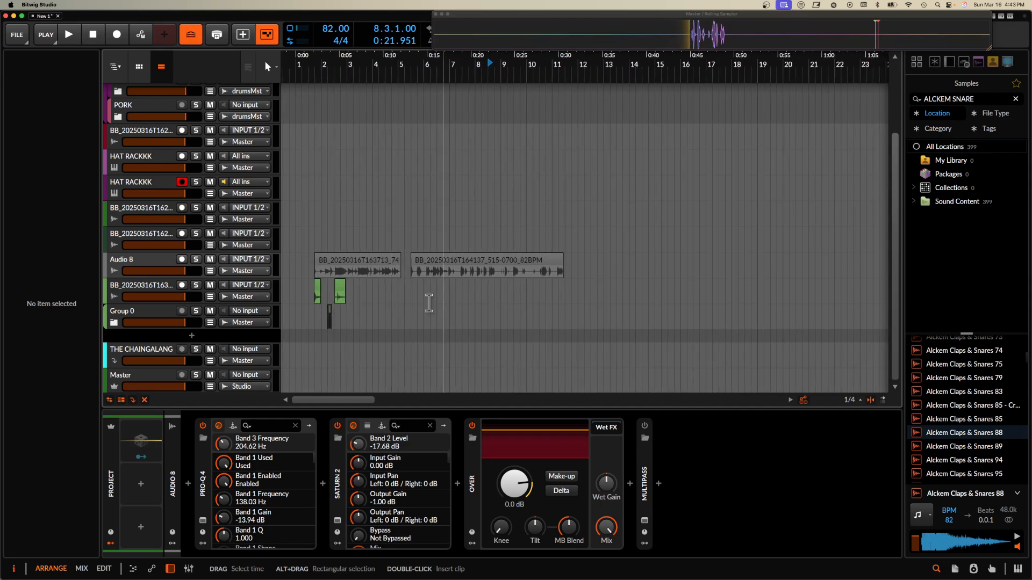
left_click(317, 292)
scroll(317, 294, "up", 10)
scroll(318, 293, "down", 2)
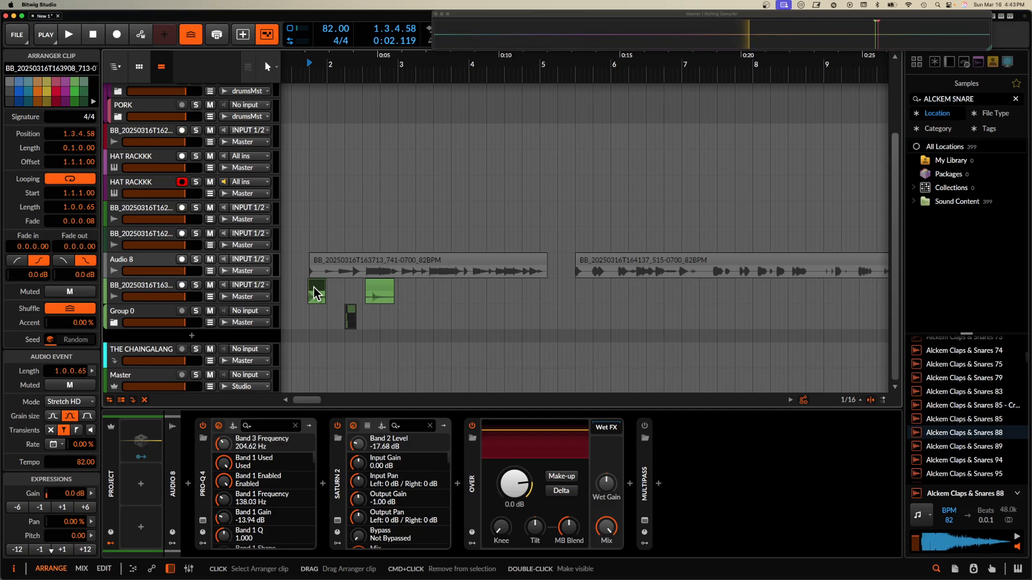
Show the Group 0 device chain, and select the HAT RACKKK Instrument Selector device on the second HAT RACKKK track
left_click(143, 316)
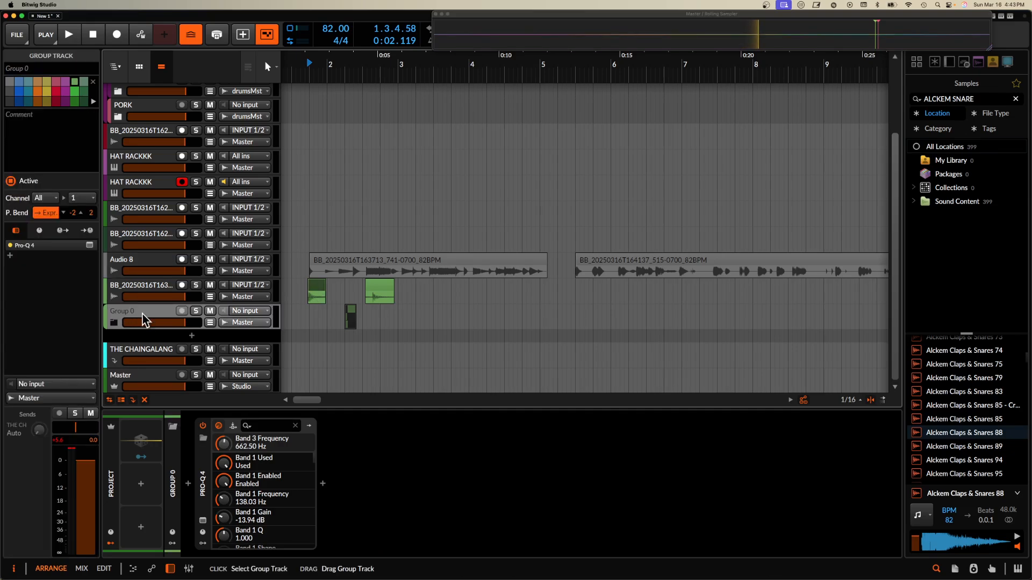
left_click(137, 185)
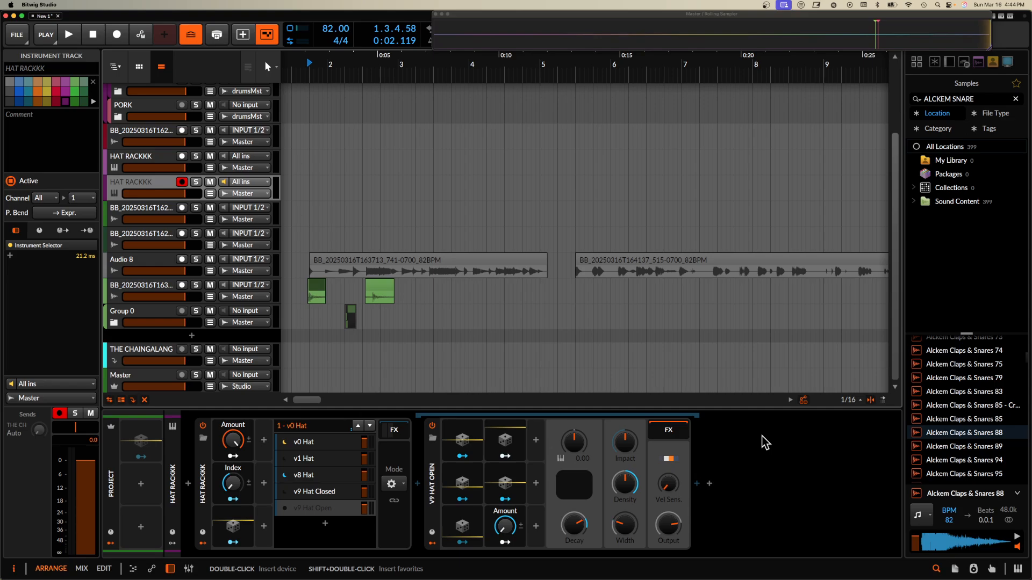
left_click(203, 472)
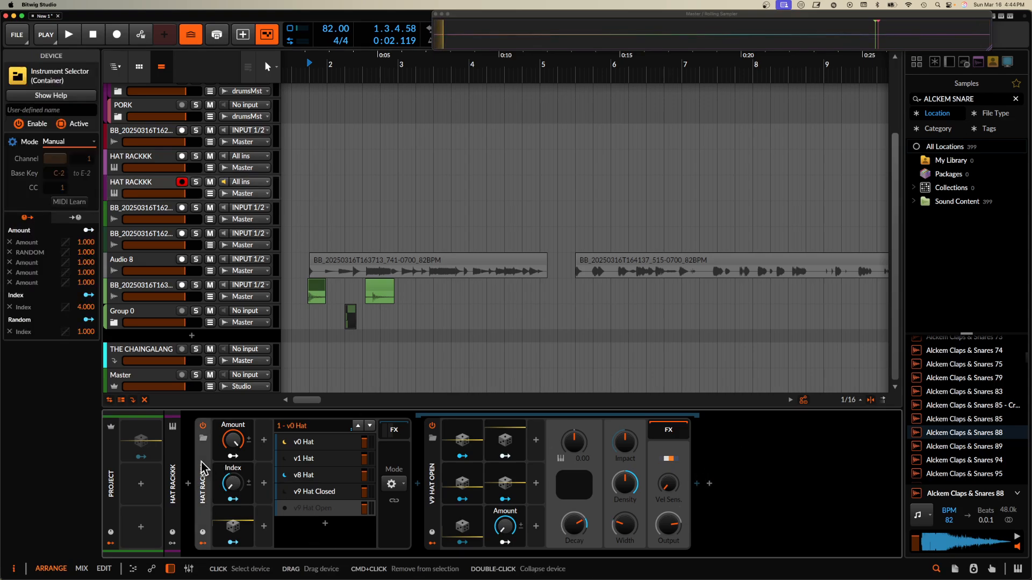